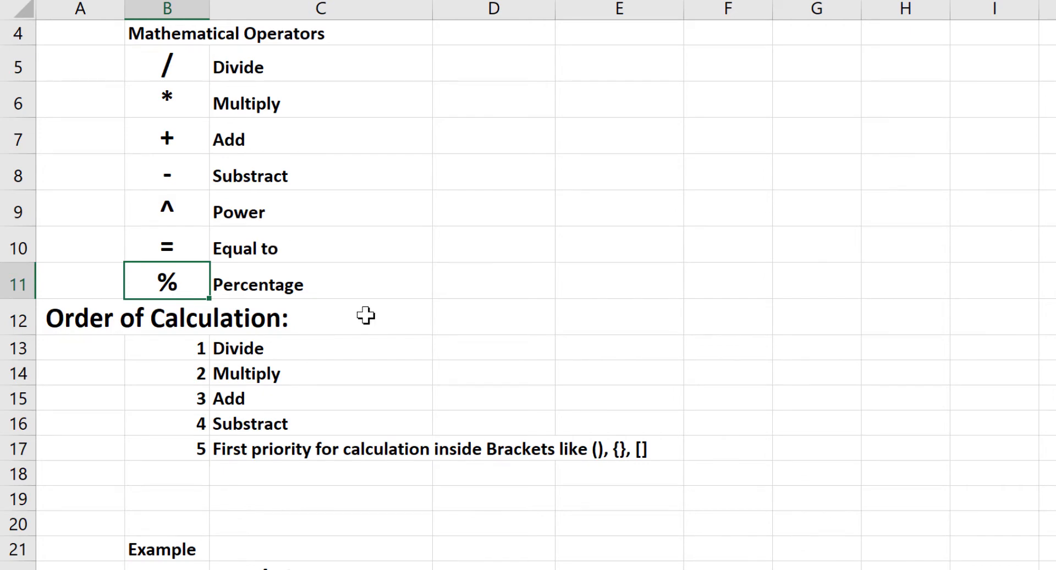
# Step: Examine the order-of-calculation rules in C13 to C17, from Divide through the bracket priority rule
pyautogui.click(342, 345)
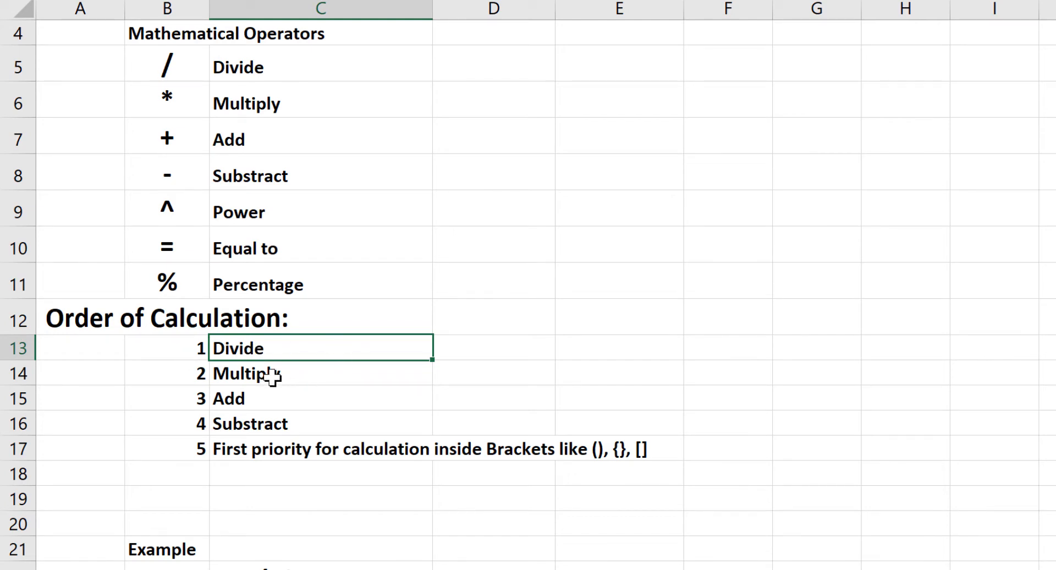
pyautogui.click(358, 378)
pyautogui.click(346, 404)
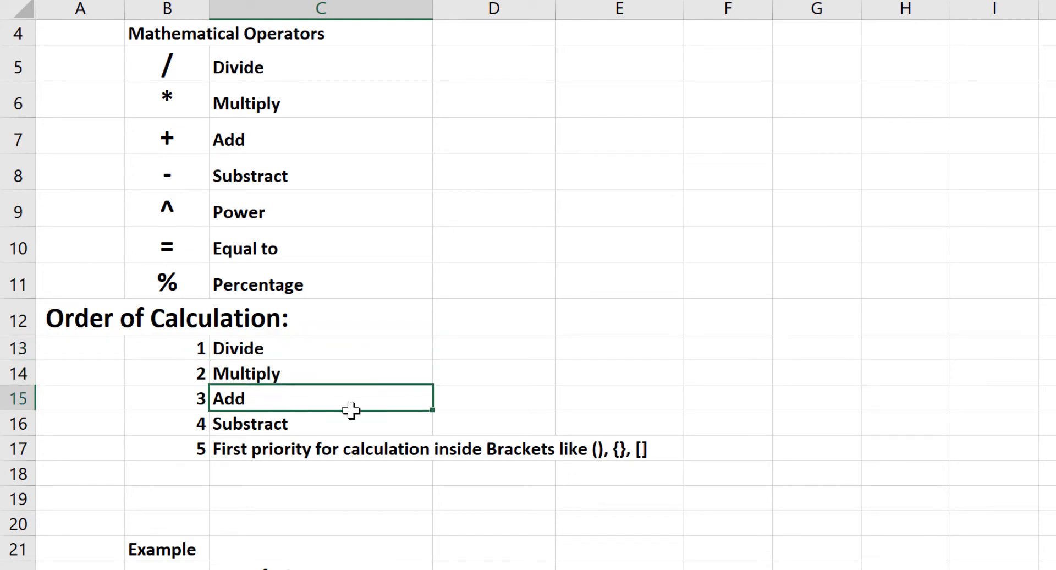
pyautogui.click(288, 424)
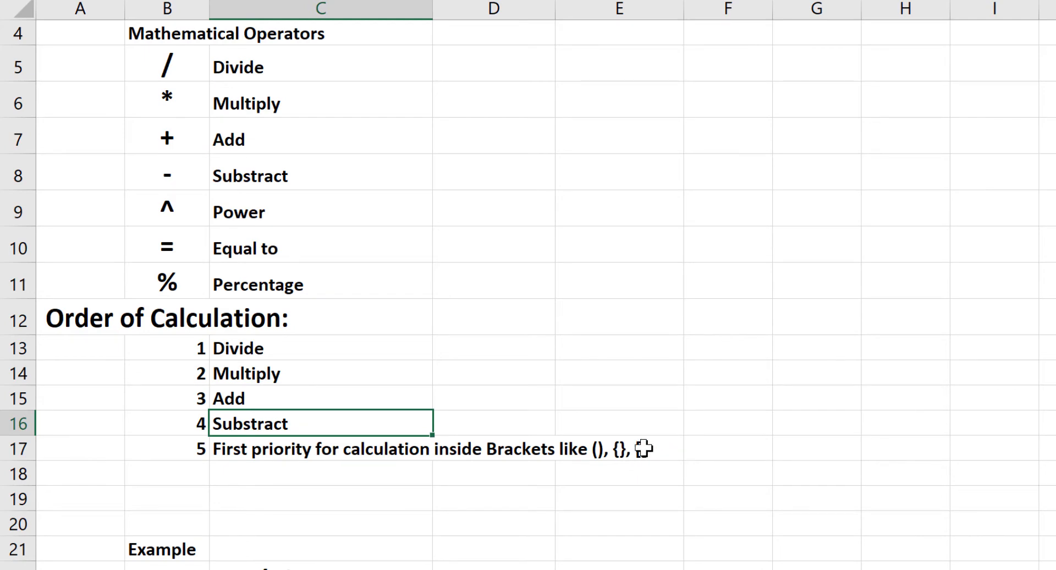
pyautogui.click(282, 453)
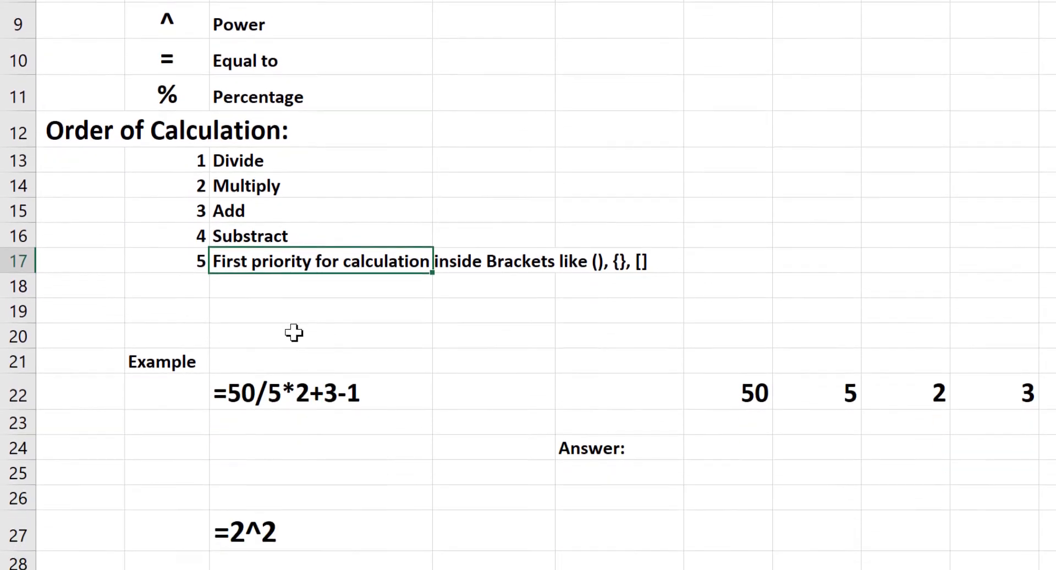
# Step: Remove the leading apostrophe from the example in C22 so it calculates as the formula =50/5*2+3-1
pyautogui.scroll(-1, 294, 332)
pyautogui.click(325, 201)
pyautogui.scroll(-1, 264, 277)
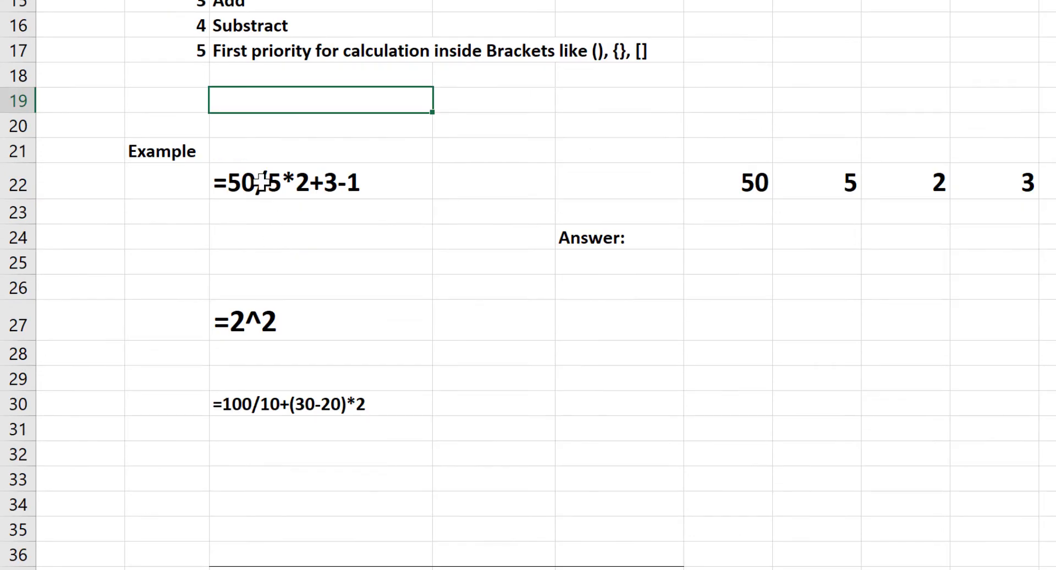
pyautogui.click(262, 182)
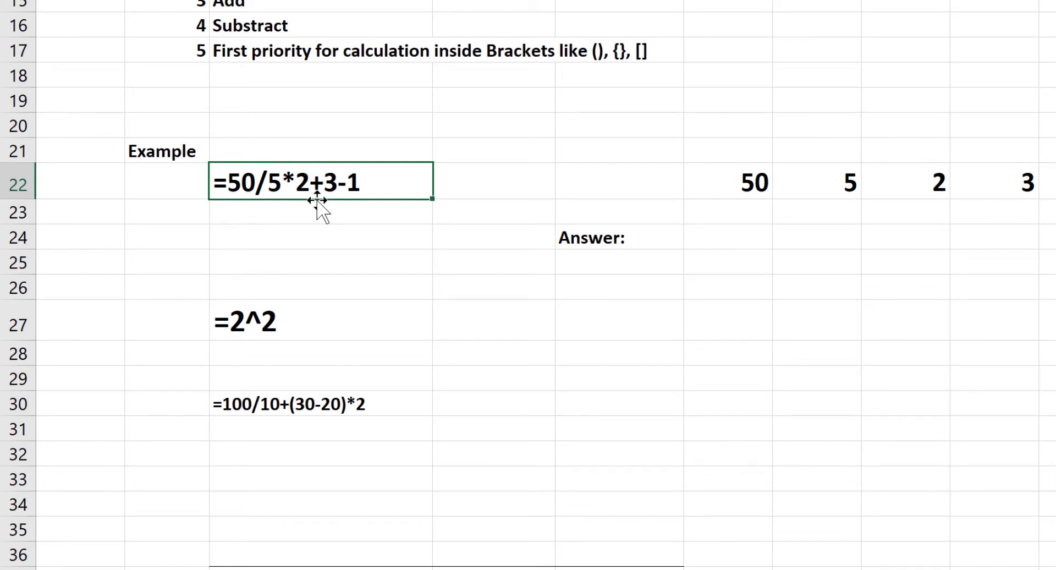
pyautogui.press('F2')
pyautogui.press('Home')
pyautogui.write("'")
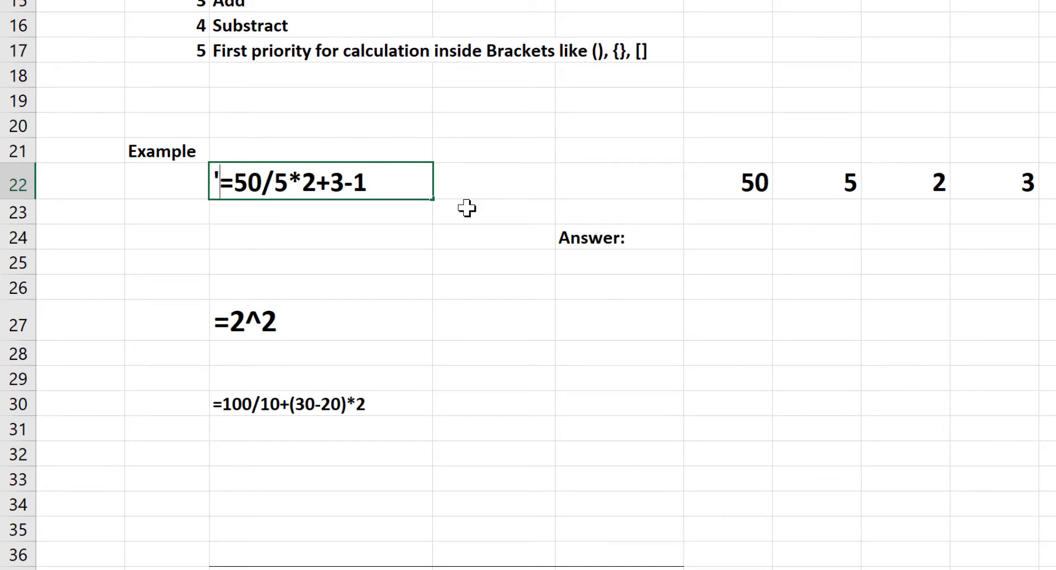
pyautogui.press('BackSpace')
pyautogui.press('Return')
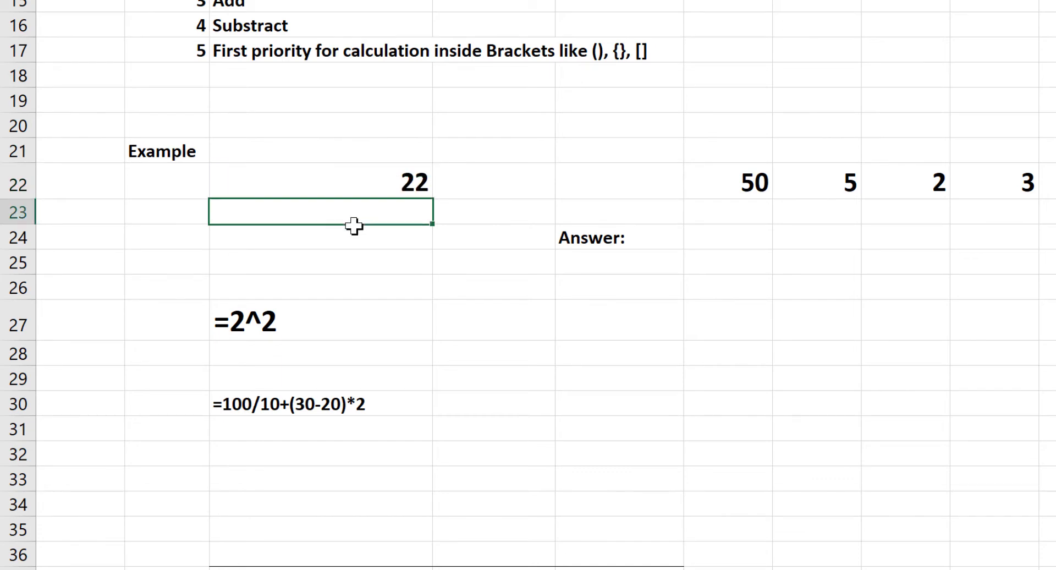
# Step: Run Evaluate Formula on C22, stepping through each operation to the final result, and close the evaluation
pyautogui.click(368, 189)
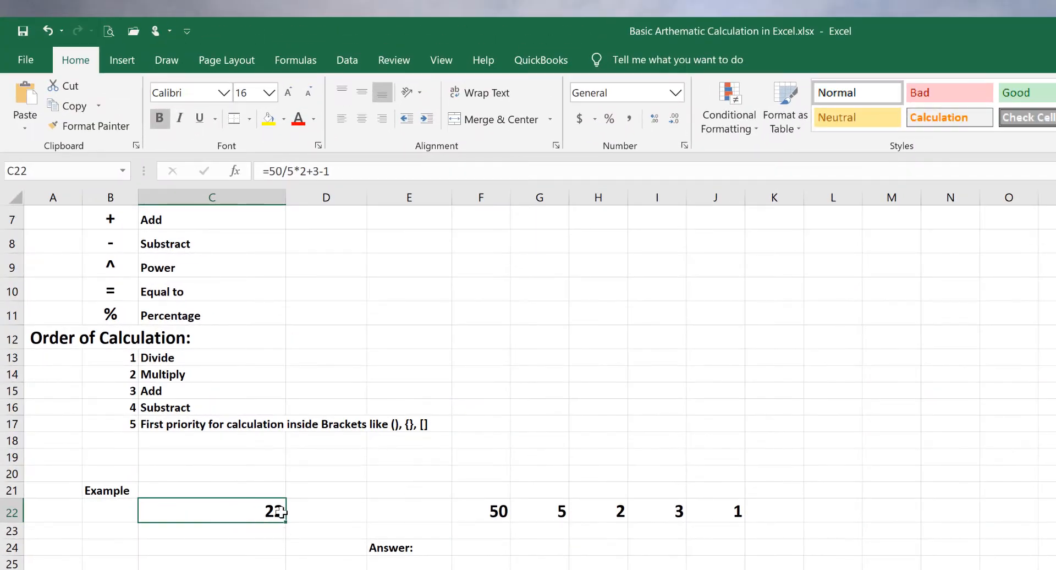
pyautogui.click(300, 61)
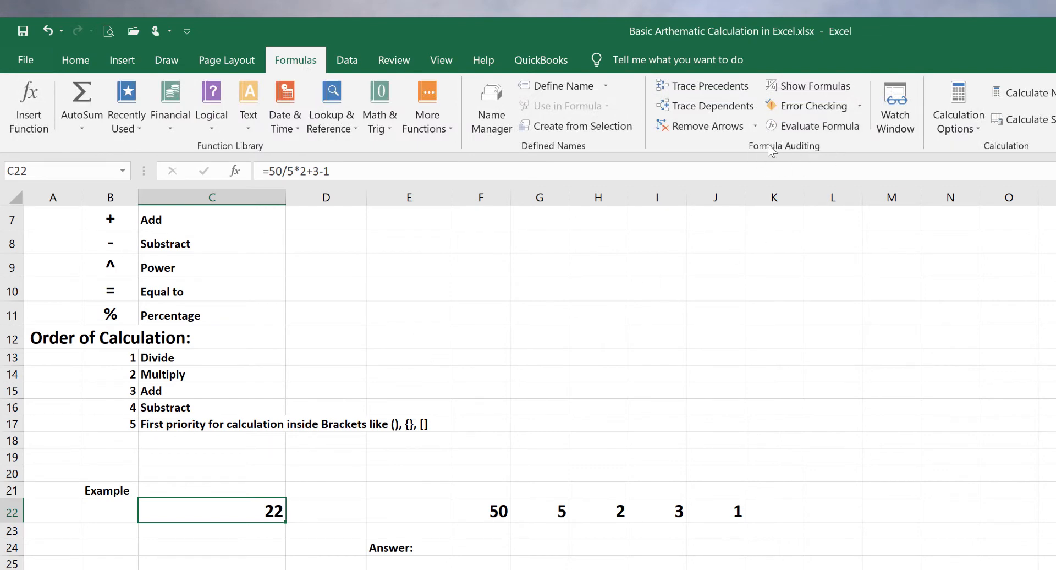
pyautogui.click(812, 132)
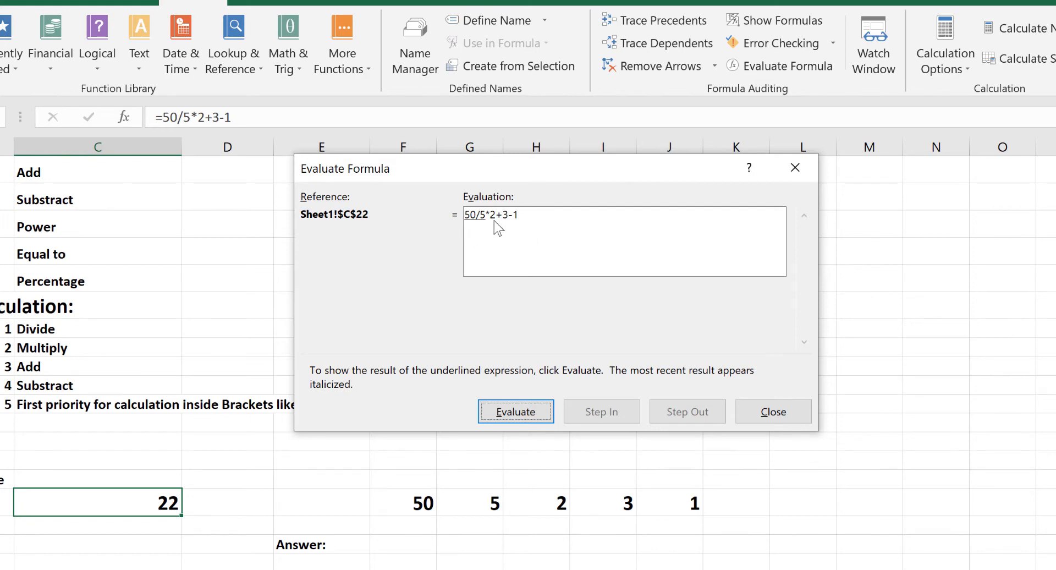
pyautogui.click(505, 412)
pyautogui.click(533, 415)
pyautogui.click(514, 410)
pyautogui.click(523, 412)
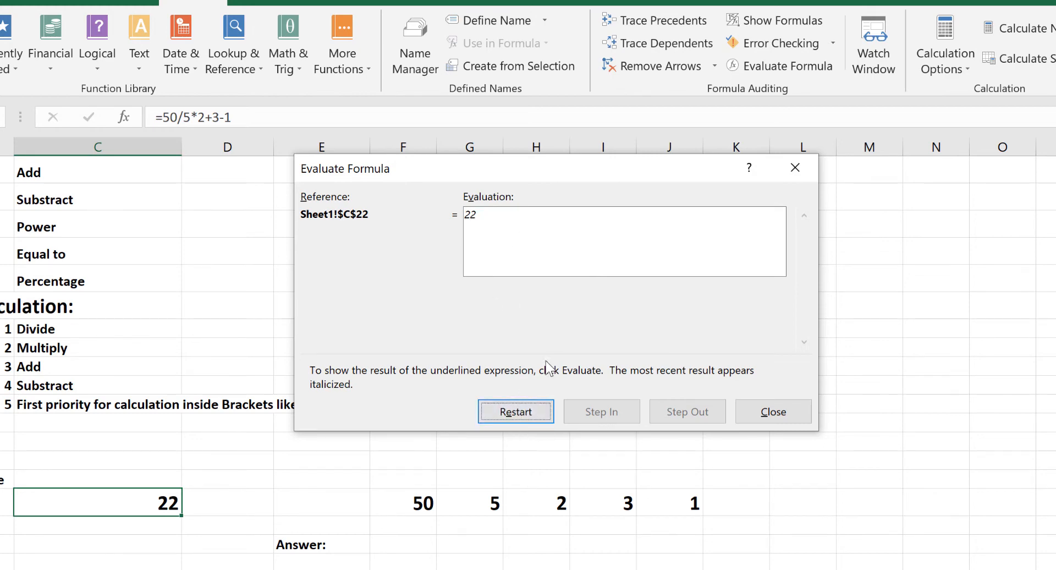
pyautogui.click(774, 412)
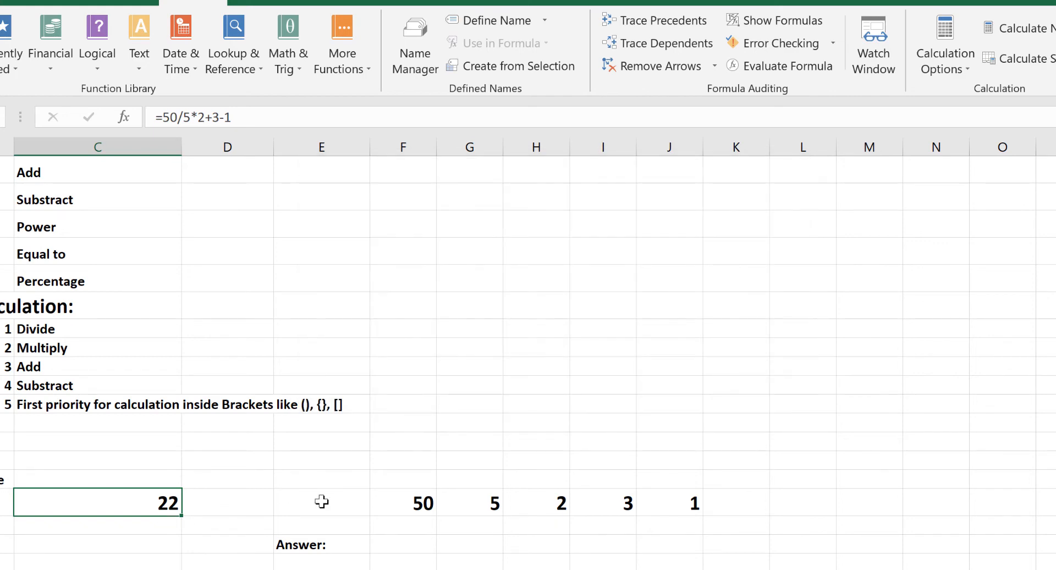
# Step: Enter the formula =F22/G22*H22+I22-J22 in F24, beside the Answer label
pyautogui.click(407, 503)
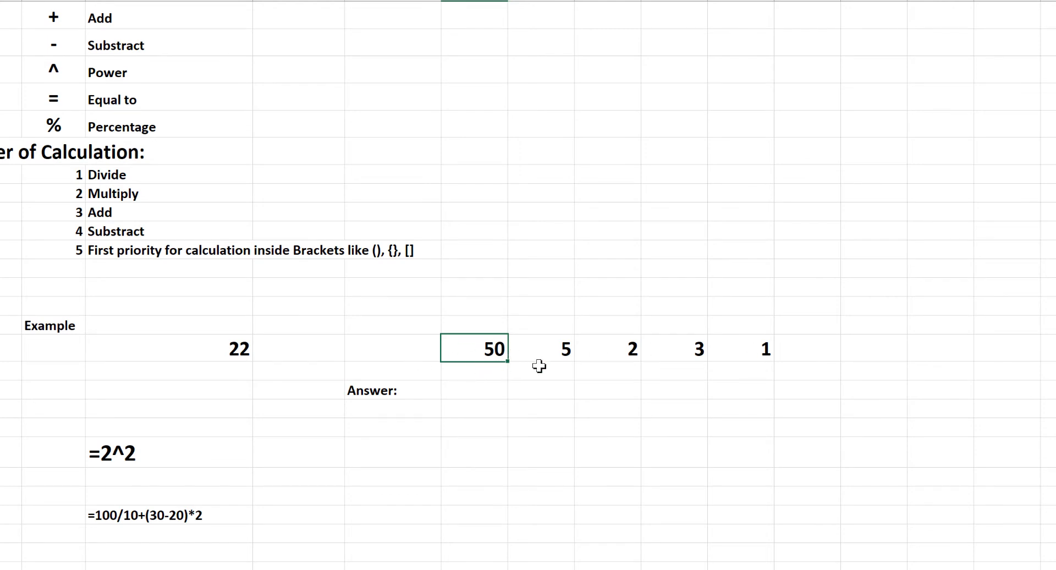
pyautogui.click(469, 390)
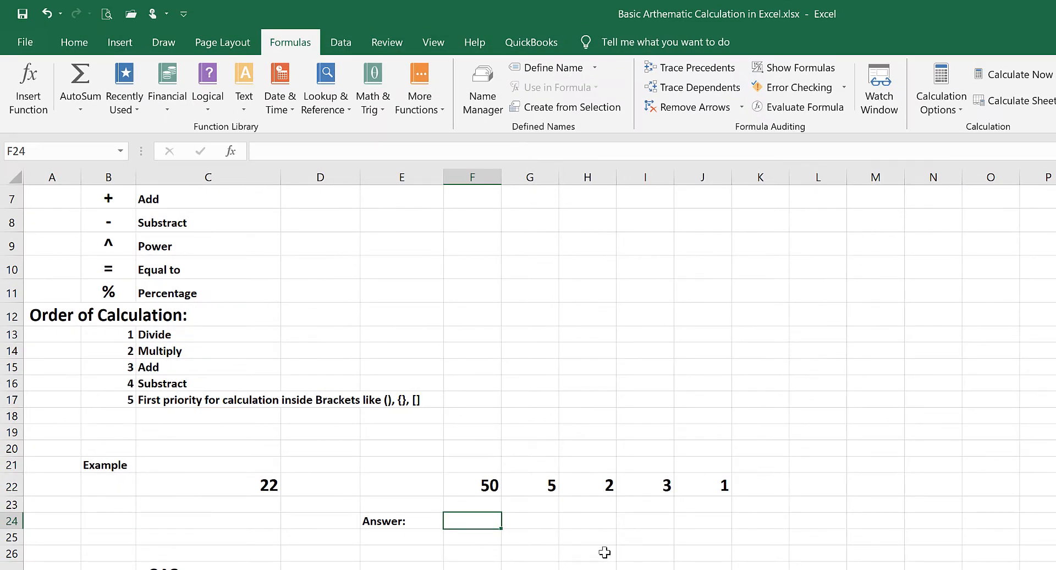
pyautogui.write('=')
pyautogui.click(461, 484)
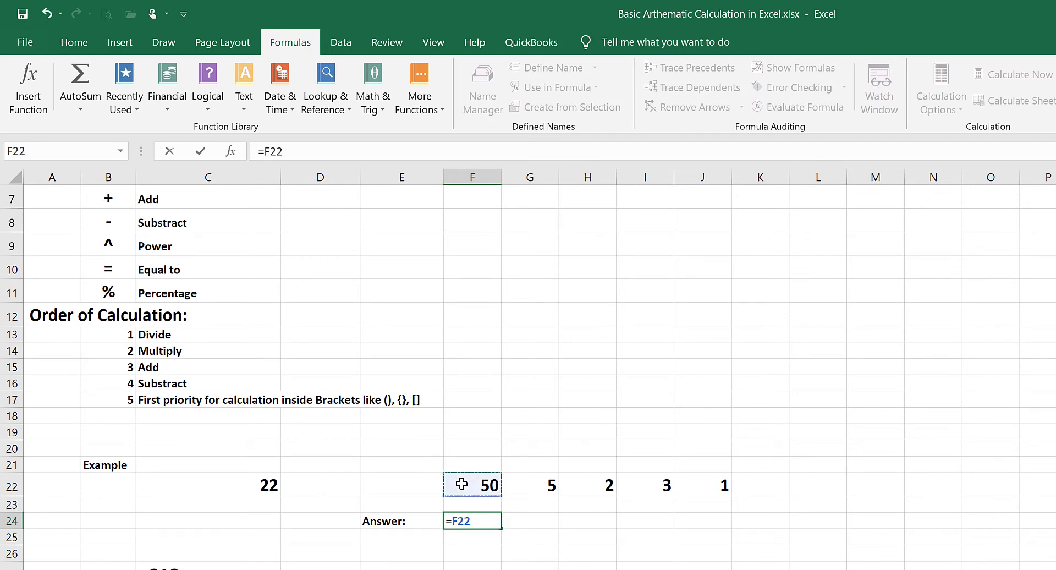
pyautogui.write('/')
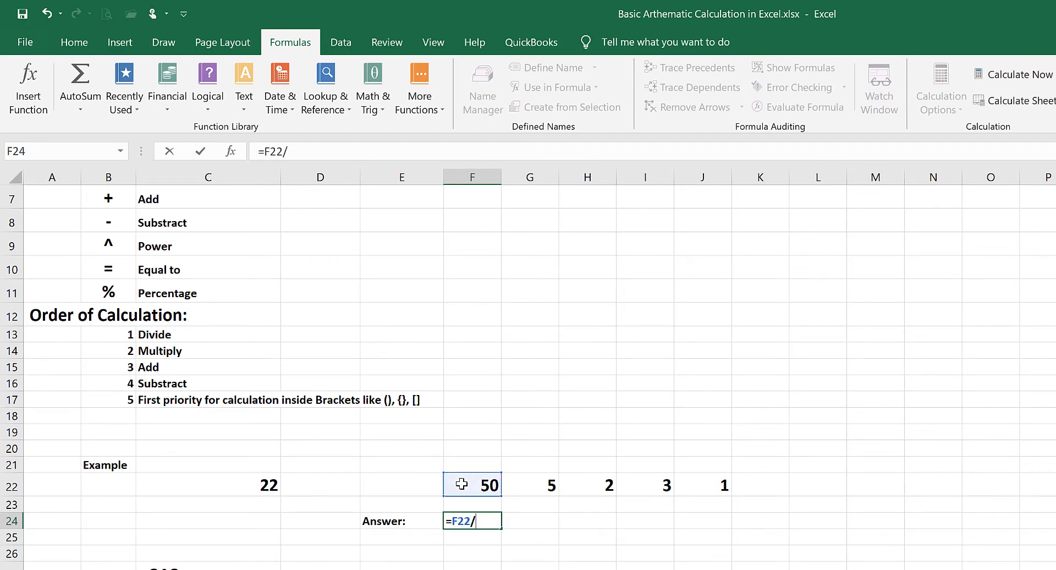
pyautogui.click(542, 486)
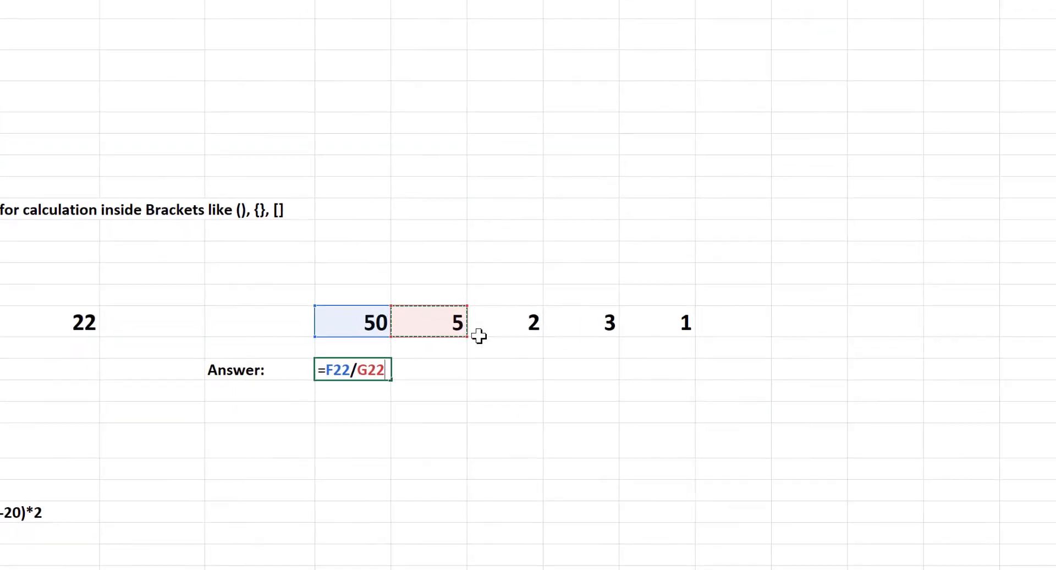
pyautogui.write('*')
pyautogui.click(507, 325)
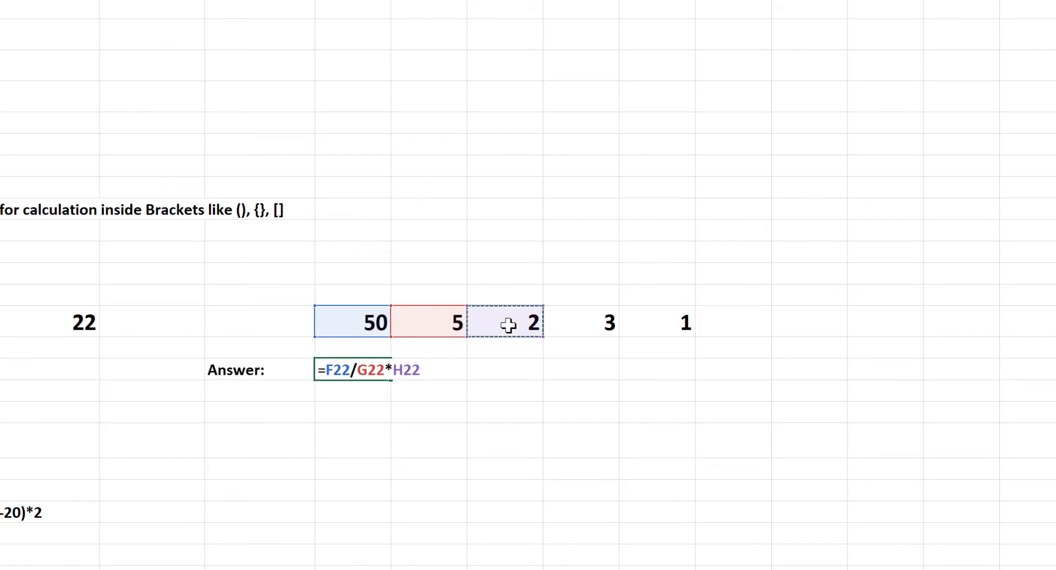
pyautogui.write('+')
pyautogui.click(583, 324)
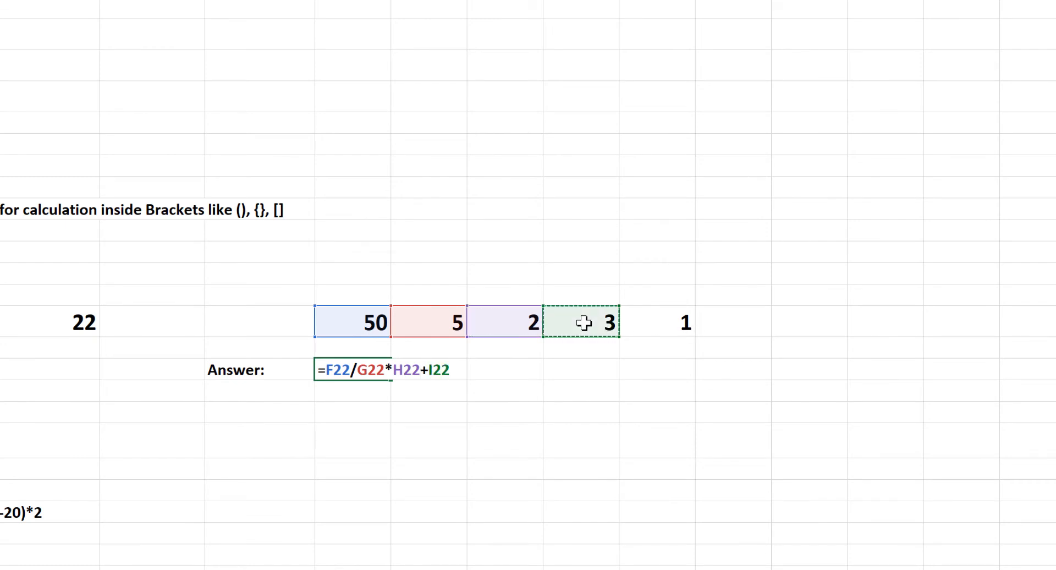
pyautogui.write('-')
pyautogui.click(655, 327)
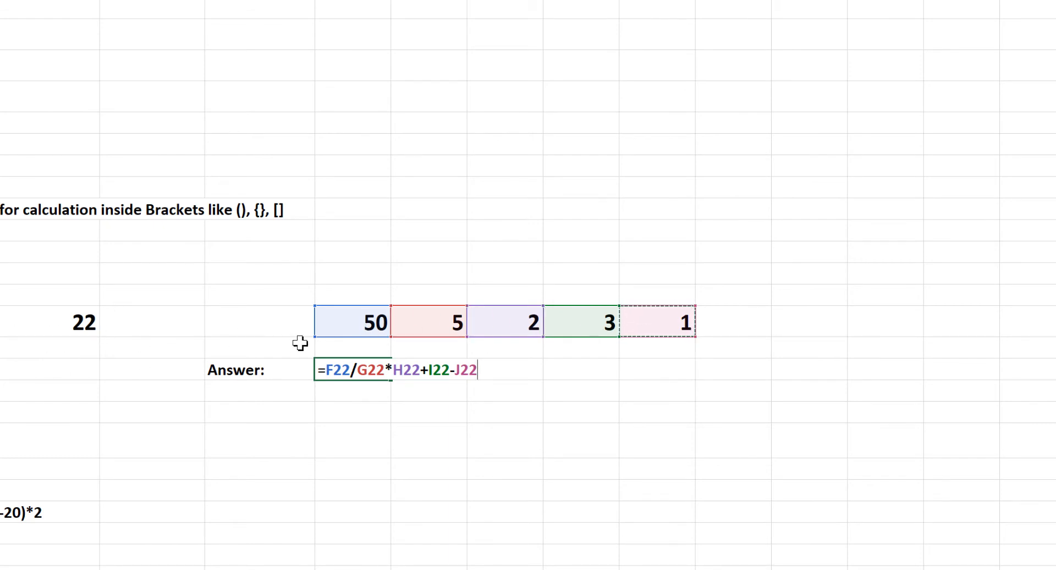
pyautogui.press('Return')
# Step: Run Evaluate Formula on F24, resolving every cell reference and operation to the final result, and close the evaluation
pyautogui.click(362, 371)
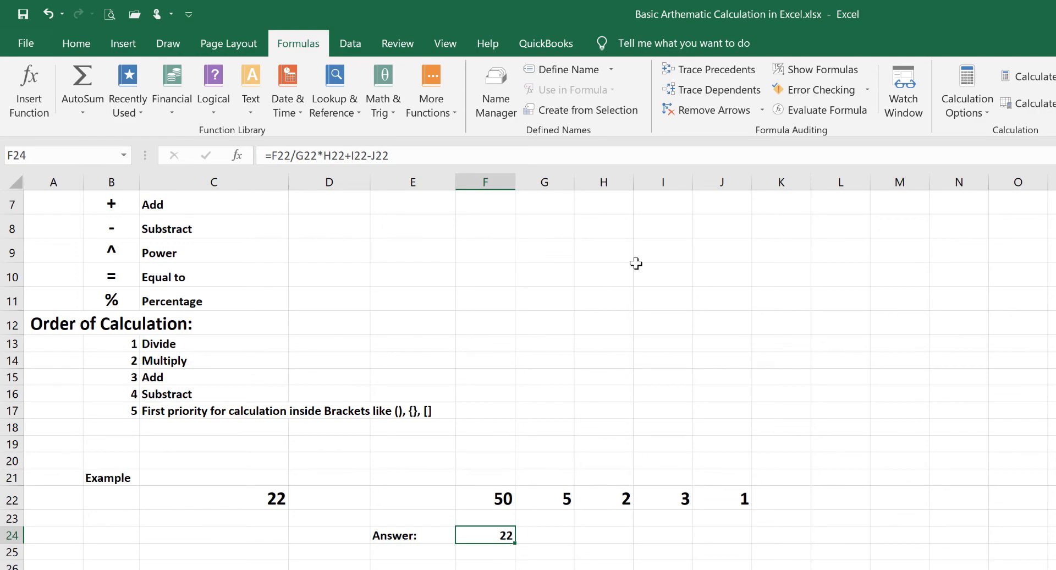
pyautogui.click(821, 110)
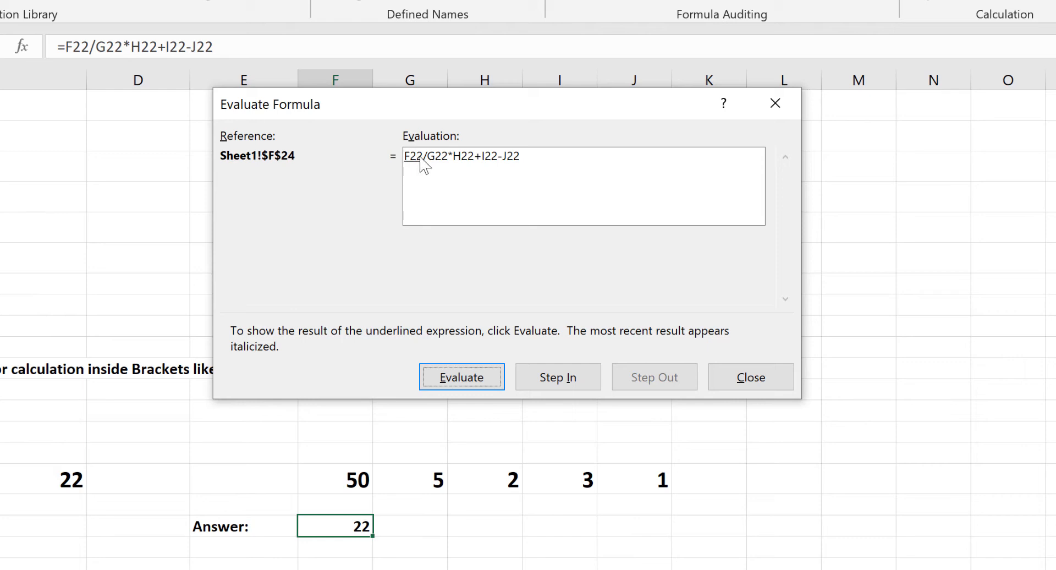
pyautogui.click(454, 381)
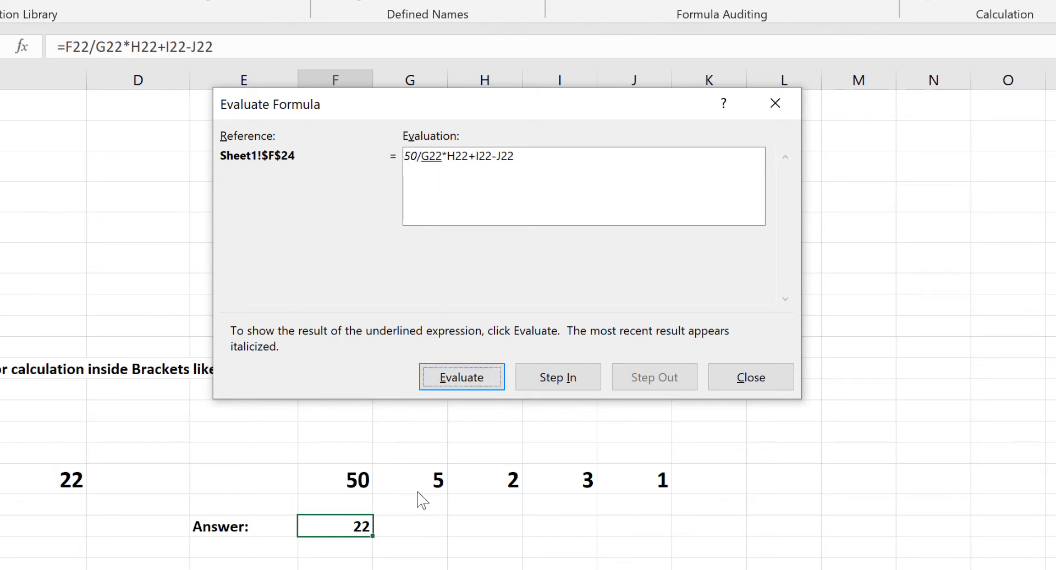
pyautogui.click(470, 383)
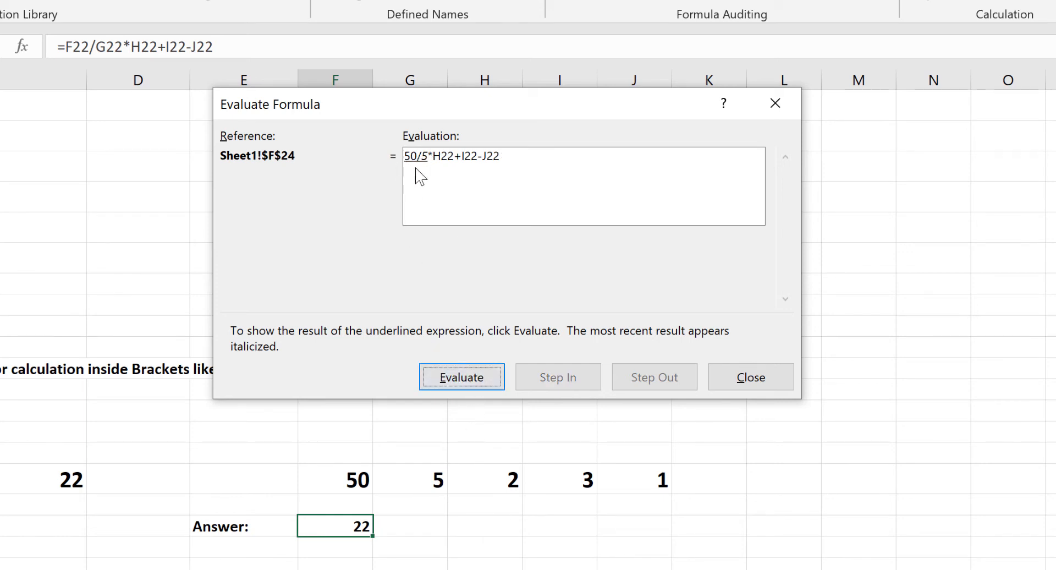
pyautogui.click(462, 381)
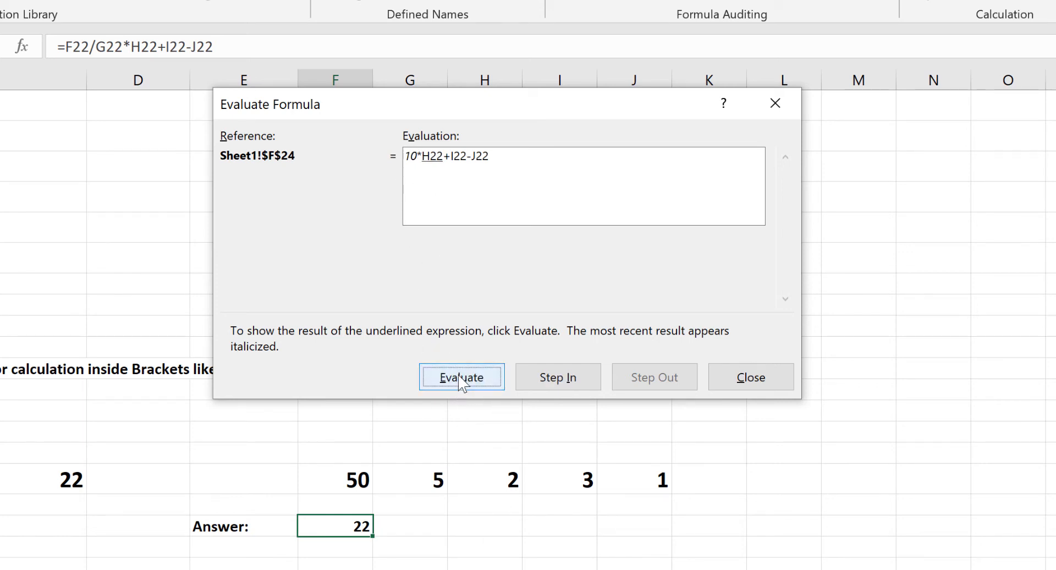
pyautogui.click(462, 378)
pyautogui.click(462, 378)
pyautogui.click(460, 377)
pyautogui.click(460, 377)
pyautogui.click(461, 378)
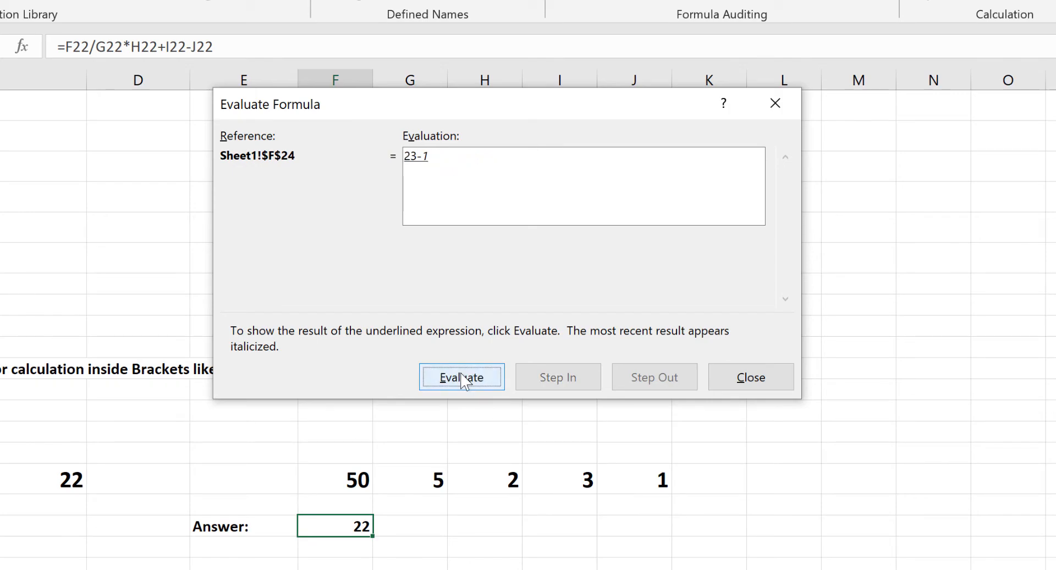
pyautogui.click(461, 377)
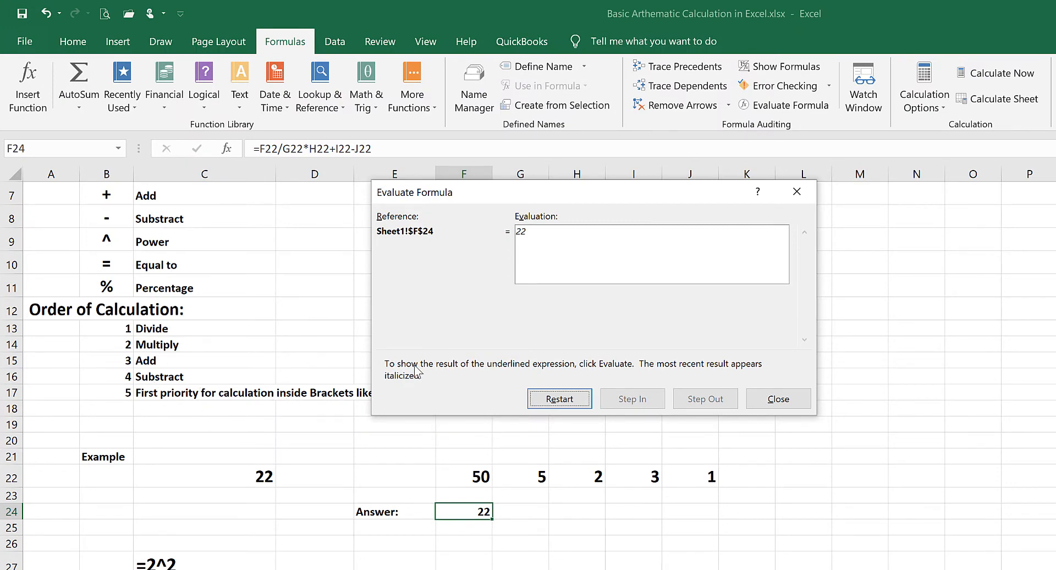
pyautogui.click(777, 399)
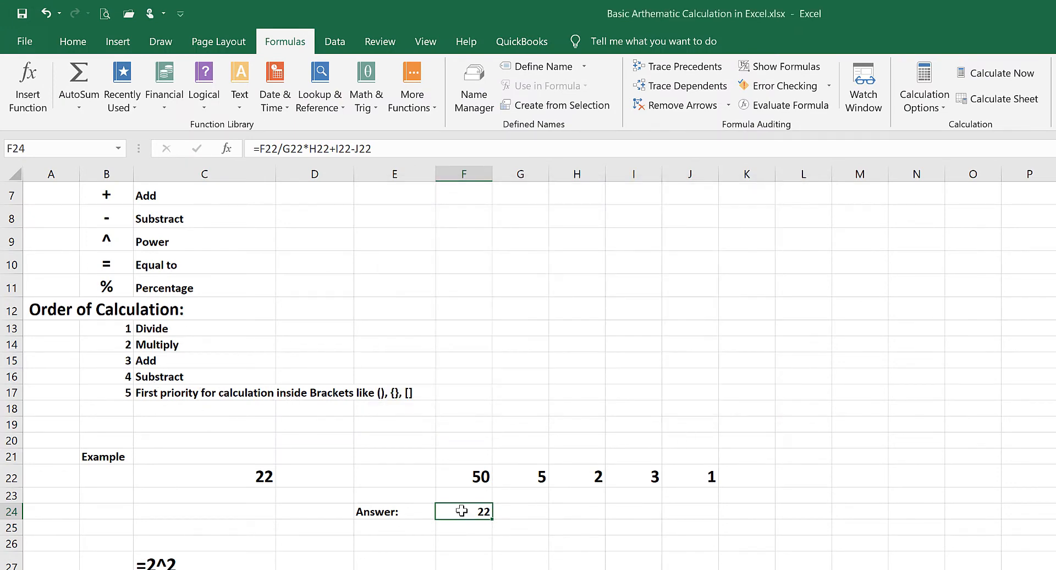
# Step: Remove the leading apostrophe from the power example in C27 so it calculates as the formula =2^2
pyautogui.scroll(-2, 199, 501)
pyautogui.click(173, 426)
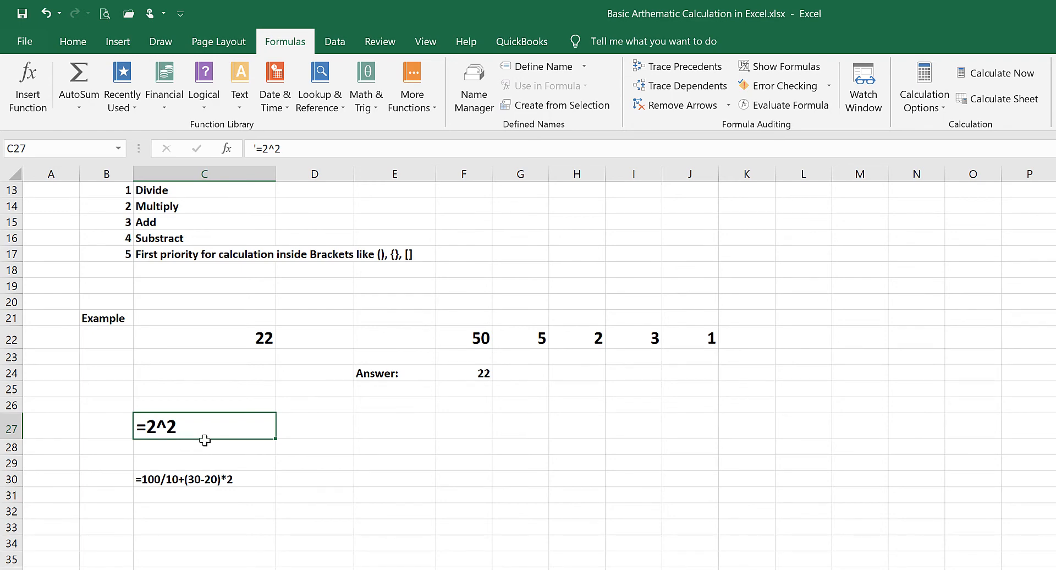
pyautogui.doubleClick(156, 428)
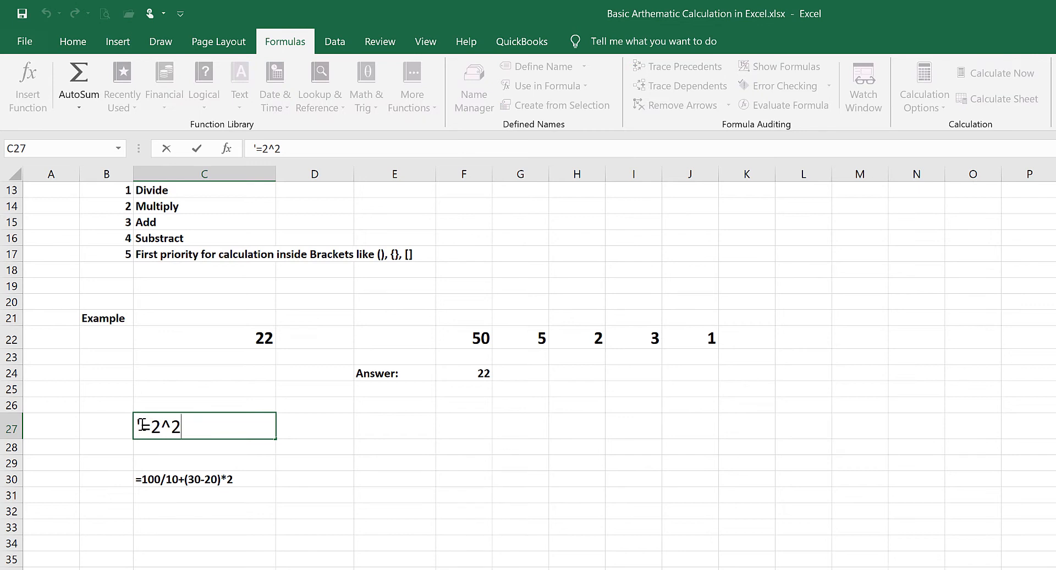
pyautogui.press('BackSpace')
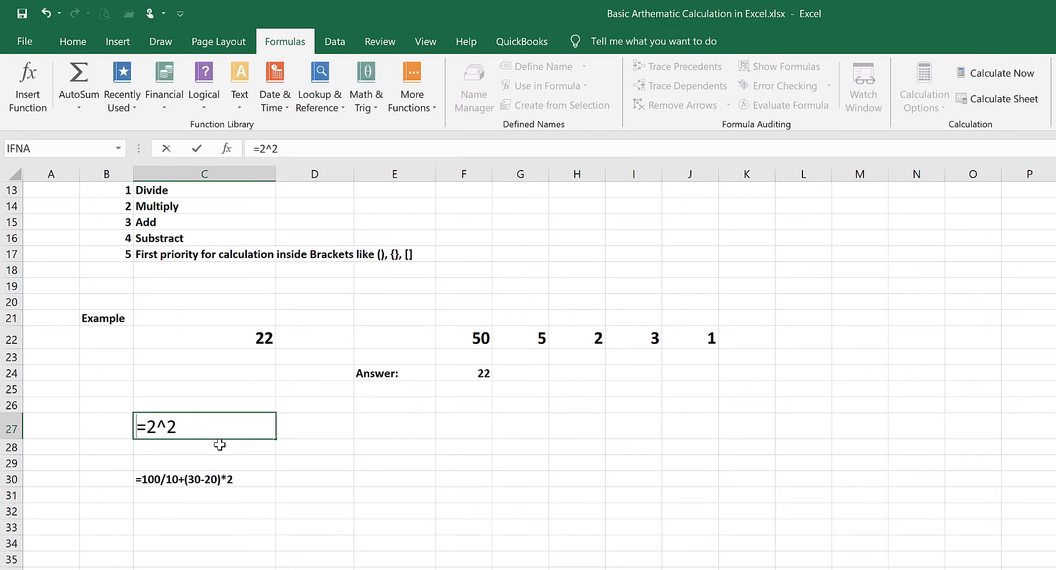
pyautogui.press('Return')
pyautogui.click(219, 426)
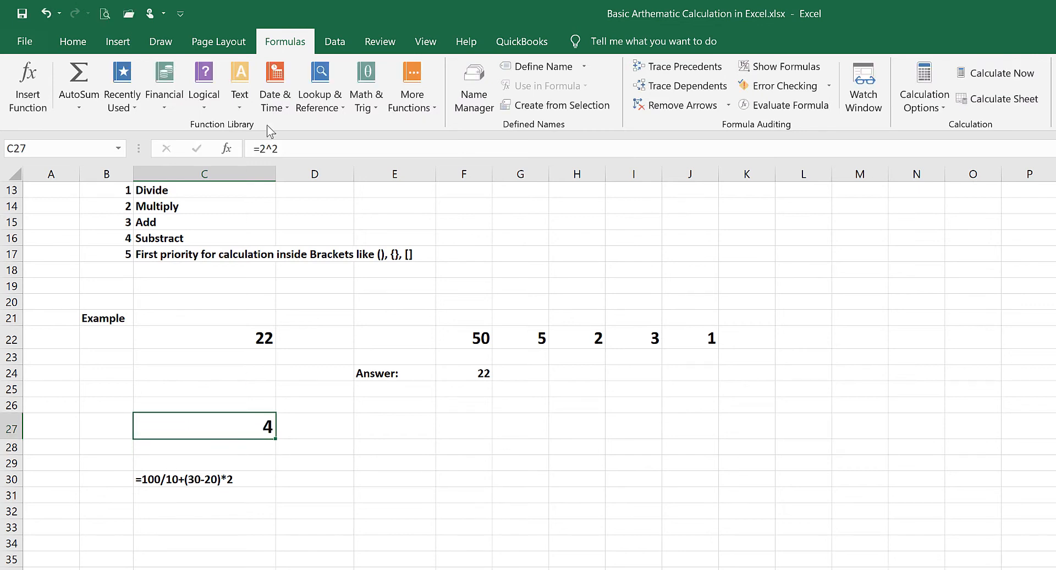
# Step: Change the exponent in C27 to 3 so the formula reads =2^3
pyautogui.click(297, 148)
pyautogui.press('BackSpace')
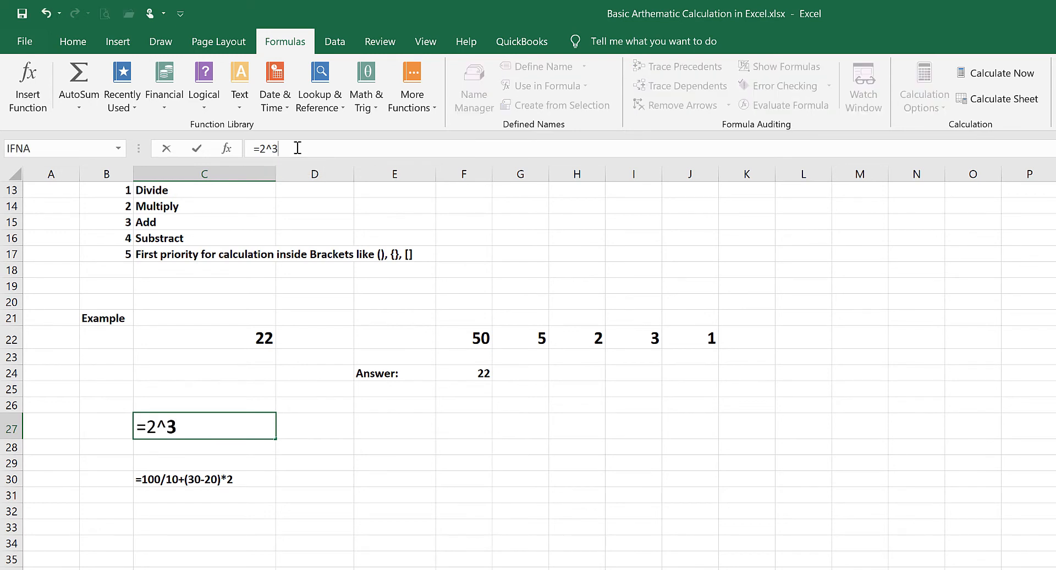
pyautogui.press('Return')
pyautogui.click(249, 424)
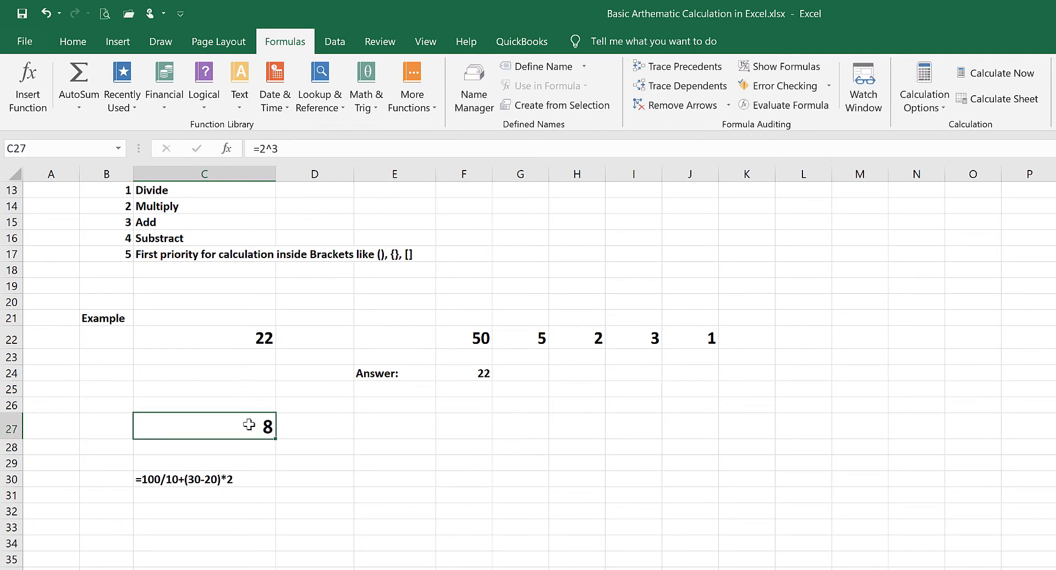
pyautogui.click(317, 429)
pyautogui.click(333, 449)
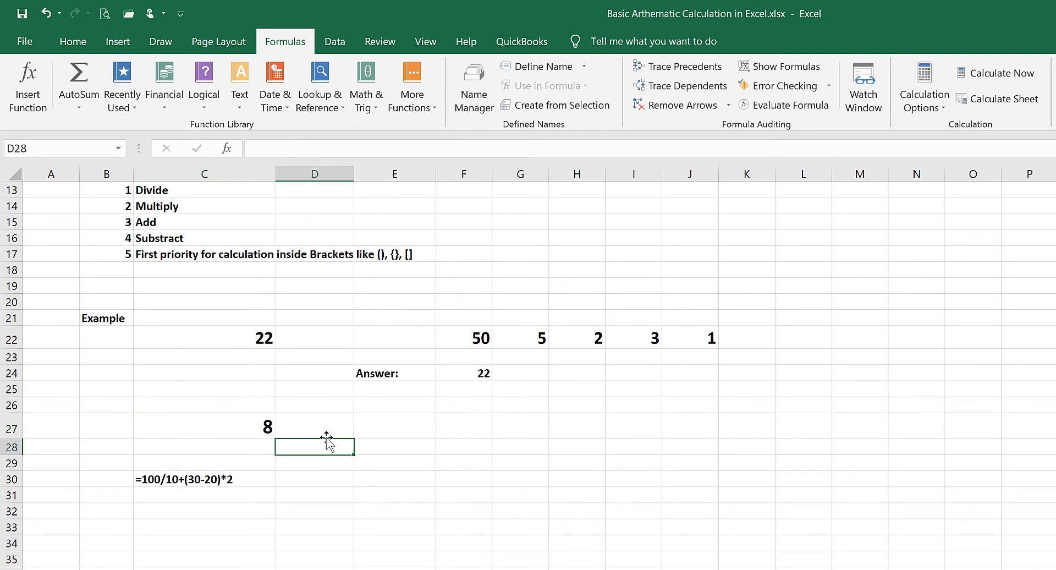
pyautogui.moveTo(336, 429); pyautogui.dragTo(387, 427)
pyautogui.click(318, 452)
# Step: Remove the leading apostrophe from the bracket example in C30 so it calculates as the formula =100/10+(30-20)*2
pyautogui.scroll(-1, 312, 456)
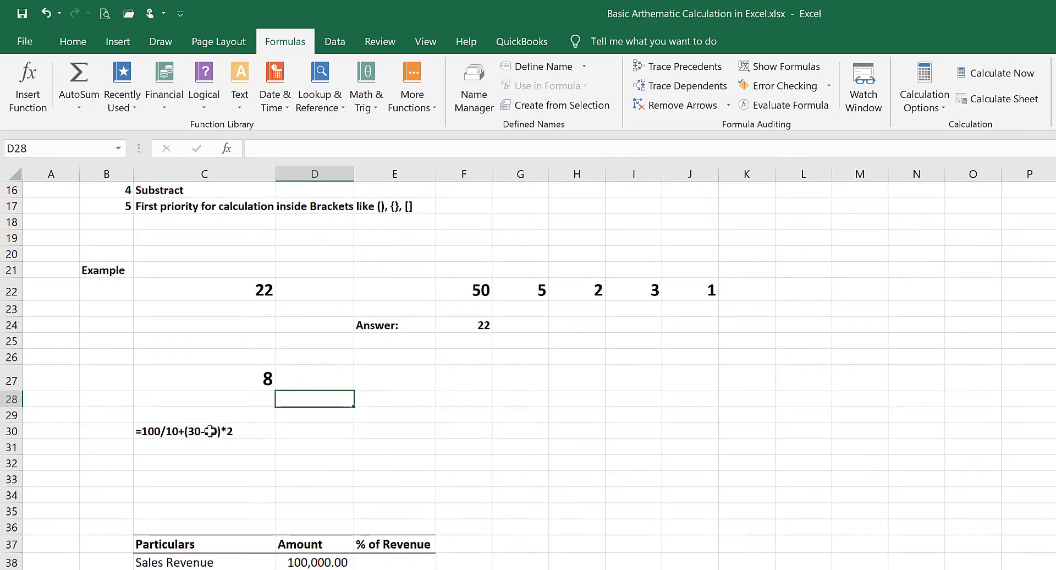
pyautogui.click(212, 432)
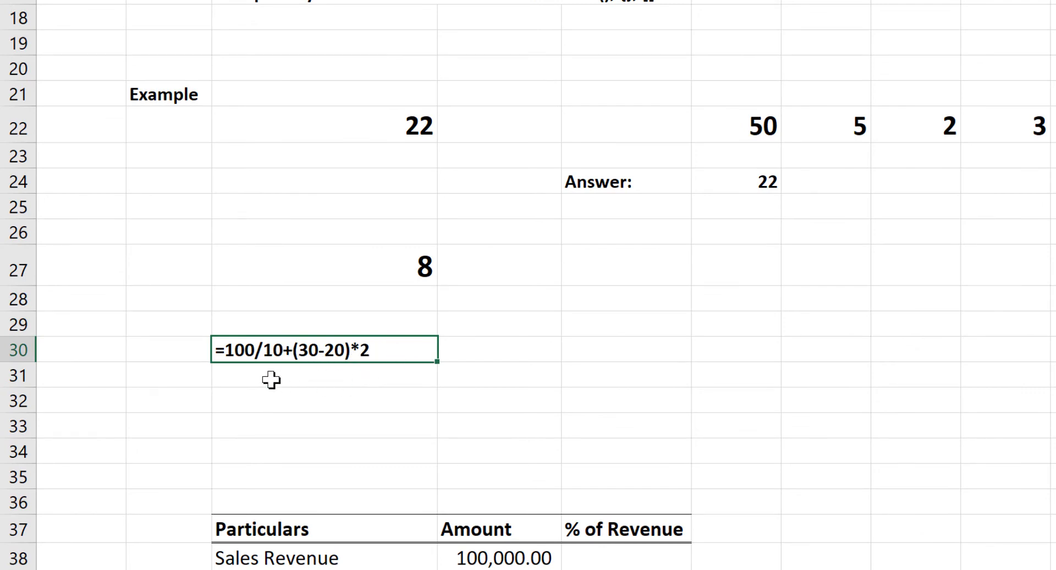
pyautogui.press('F2')
pyautogui.click(224, 351)
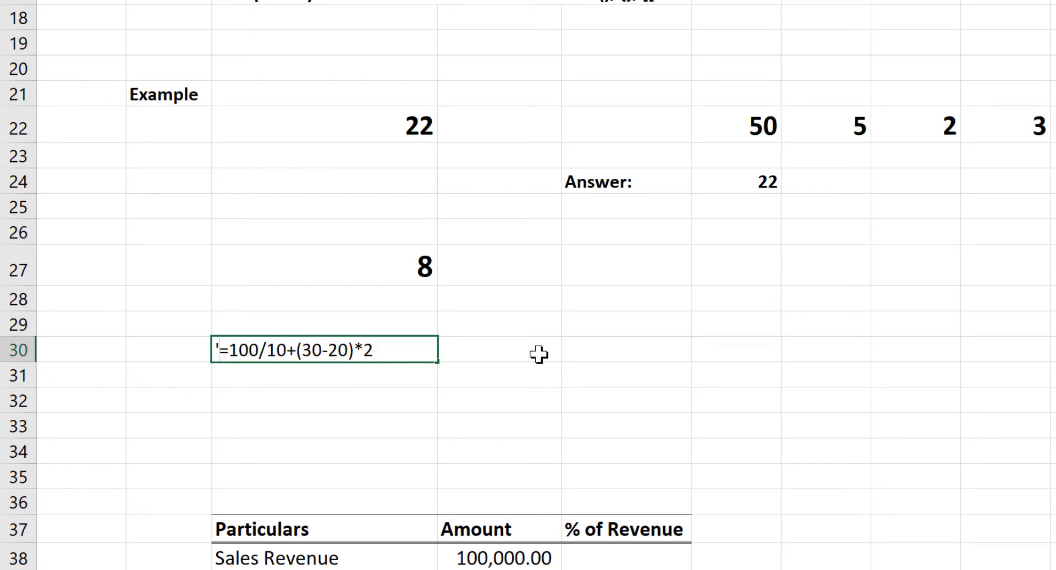
pyautogui.press('BackSpace')
pyautogui.press('Return')
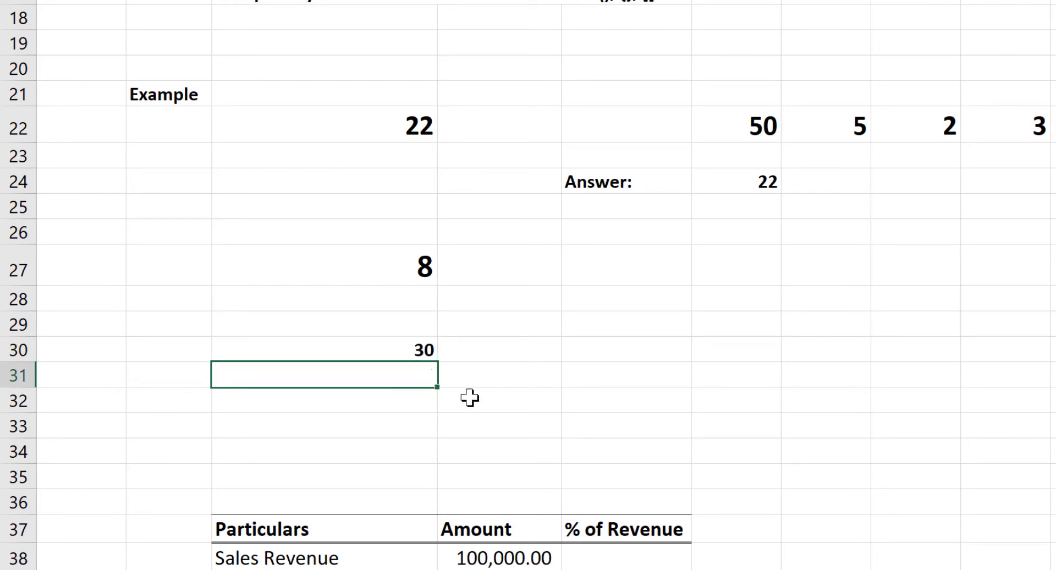
# Step: Run Evaluate Formula on C30, resolving each operation through to the final result, and close the evaluation
pyautogui.click(388, 349)
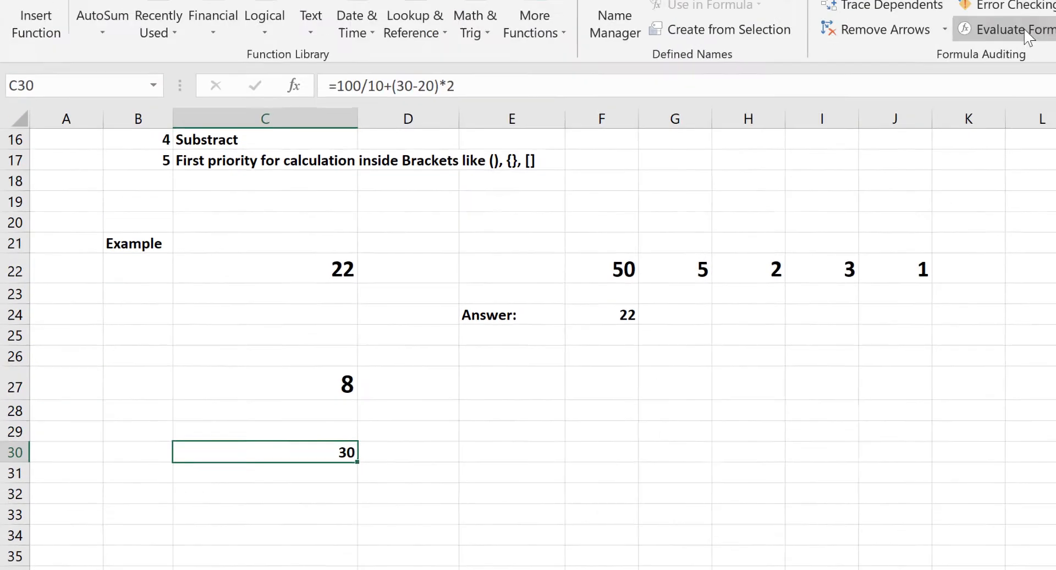
pyautogui.click(990, 58)
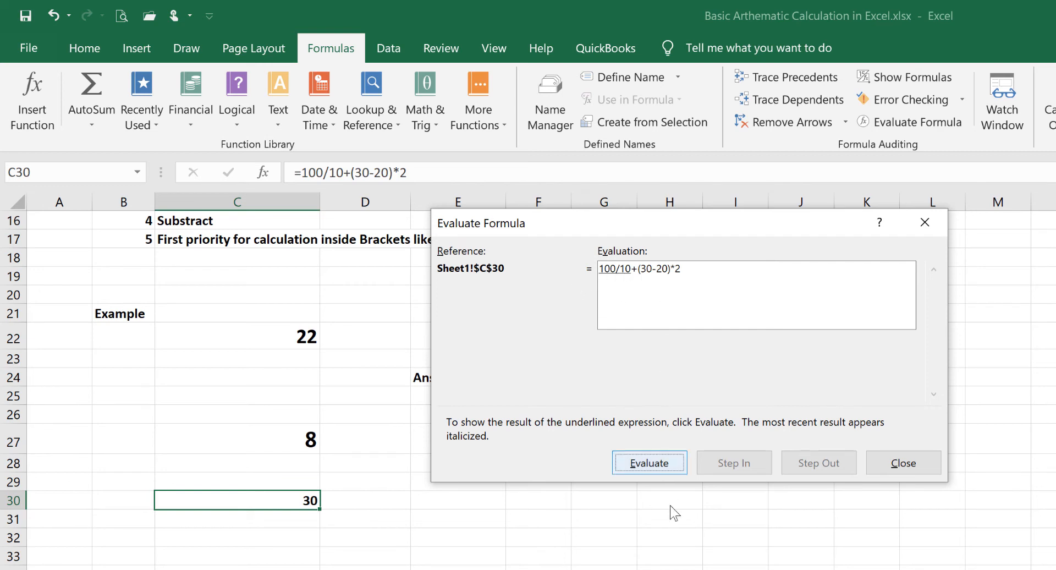
pyautogui.click(649, 464)
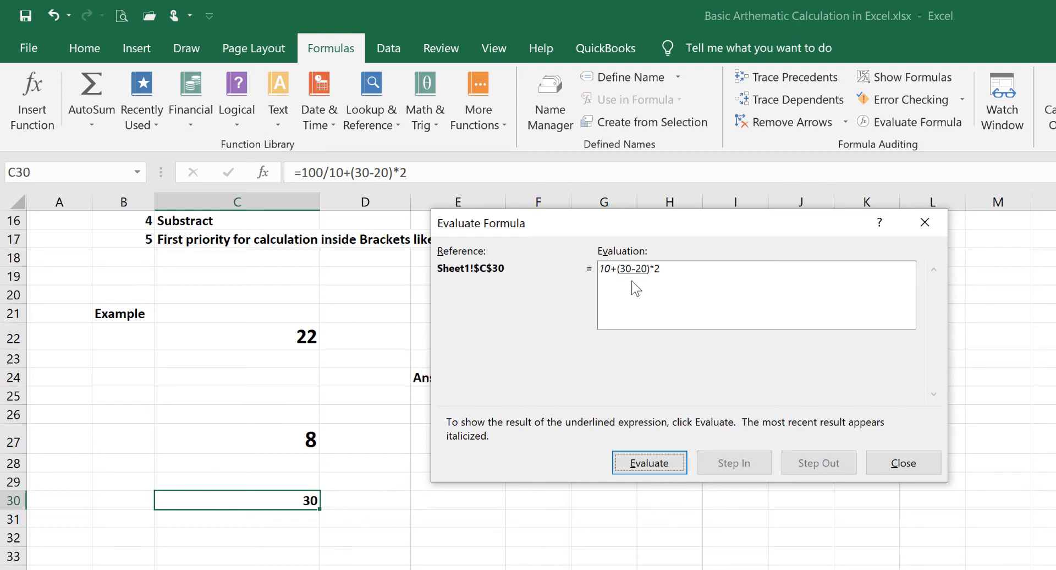
pyautogui.click(657, 467)
pyautogui.click(664, 463)
pyautogui.click(664, 463)
pyautogui.click(663, 463)
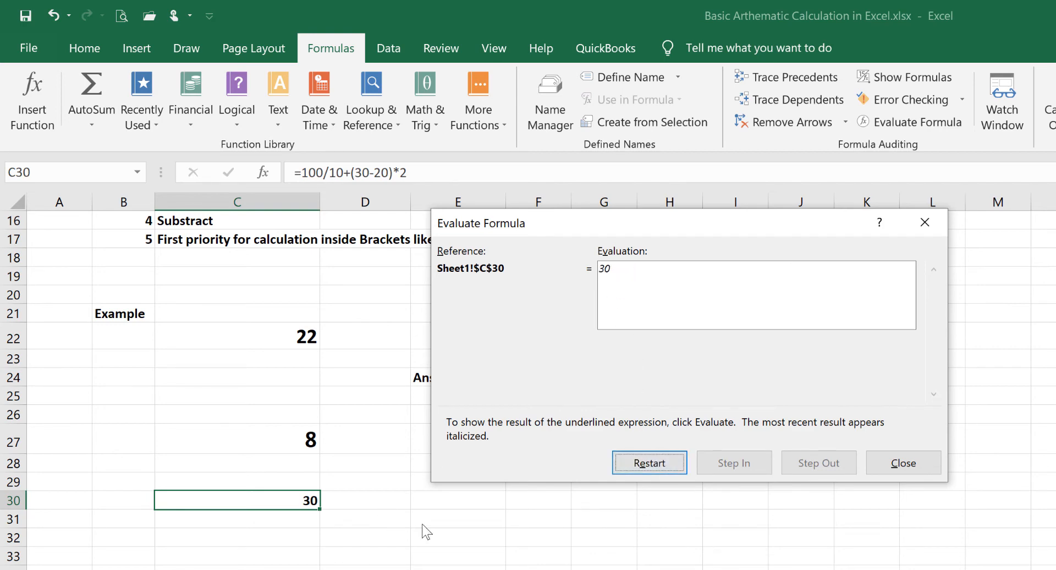
pyautogui.click(904, 465)
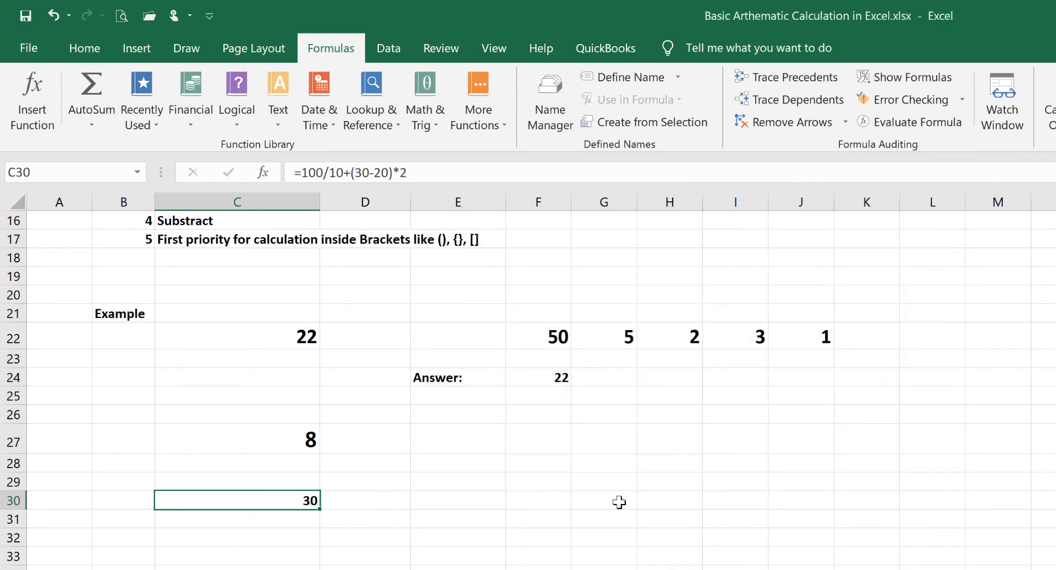
pyautogui.click(400, 506)
pyautogui.click(272, 496)
# Step: Calculate Gross Profit in D40 by subtracting Cost of Goods Sold from Sales Revenue with the formula =D38-D39
pyautogui.scroll(-5, 393, 492)
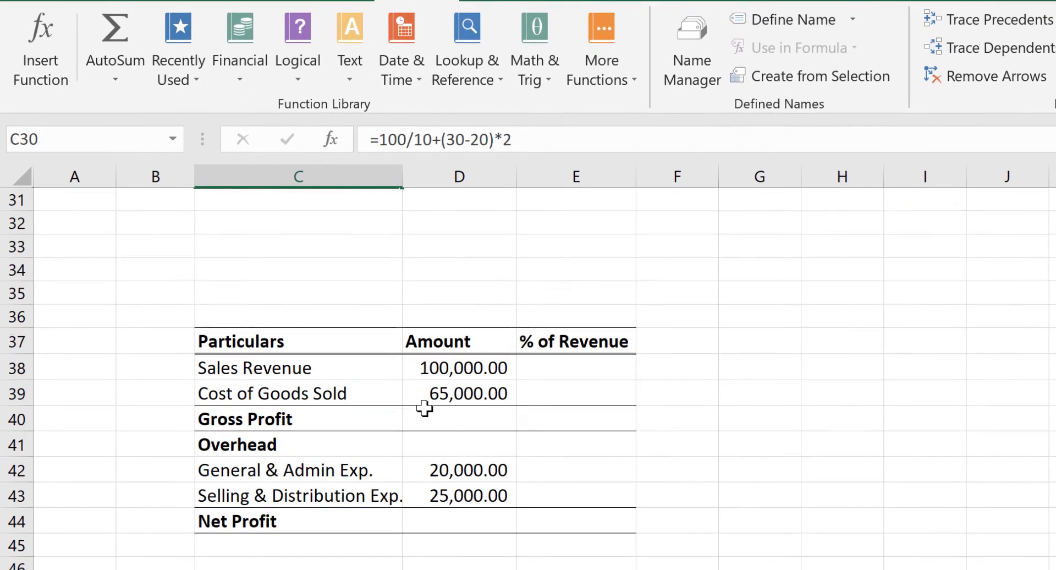
pyautogui.click(362, 393)
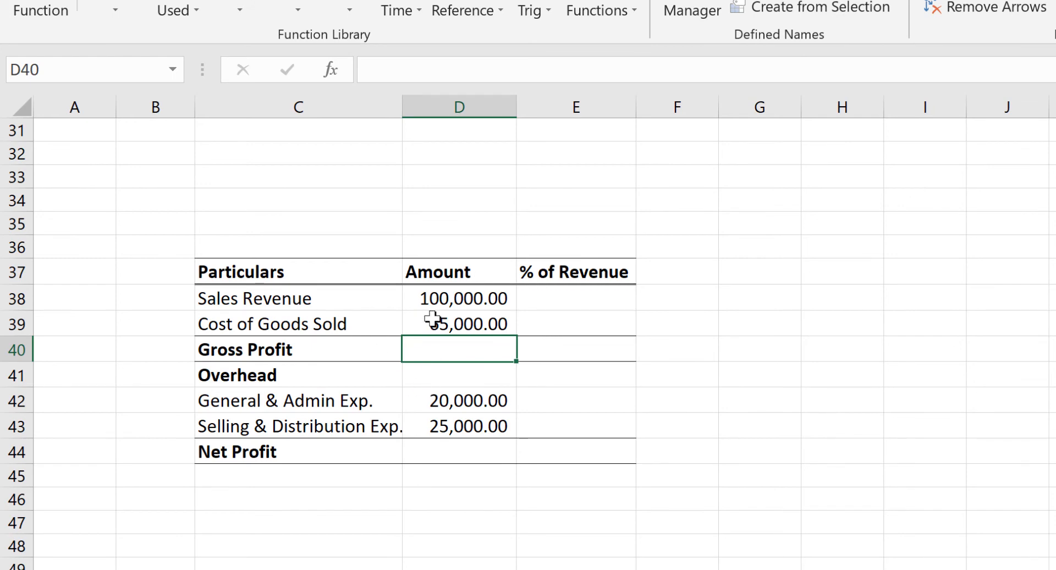
pyautogui.click(446, 305)
pyautogui.click(388, 325)
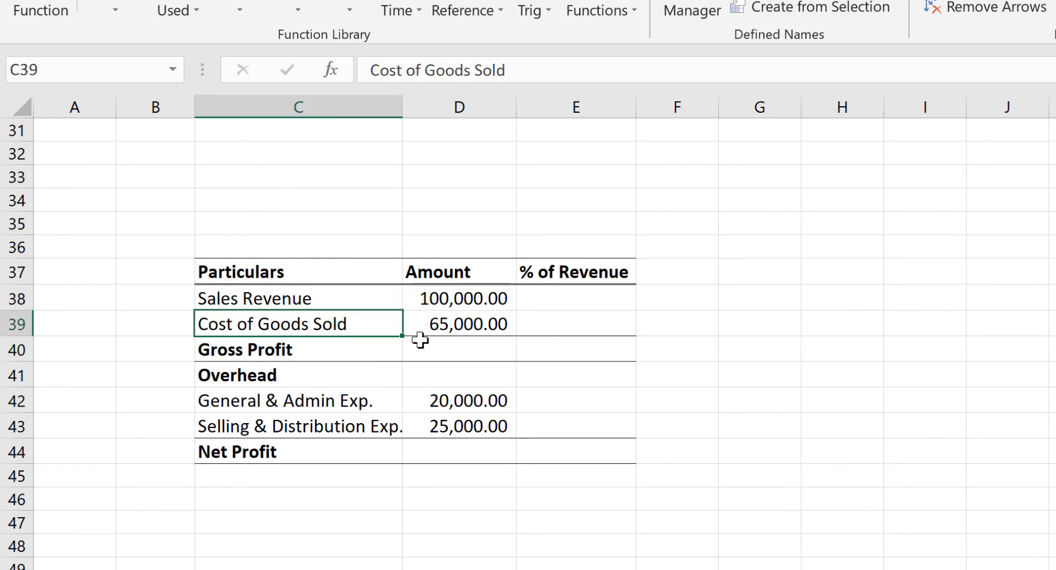
pyautogui.click(464, 325)
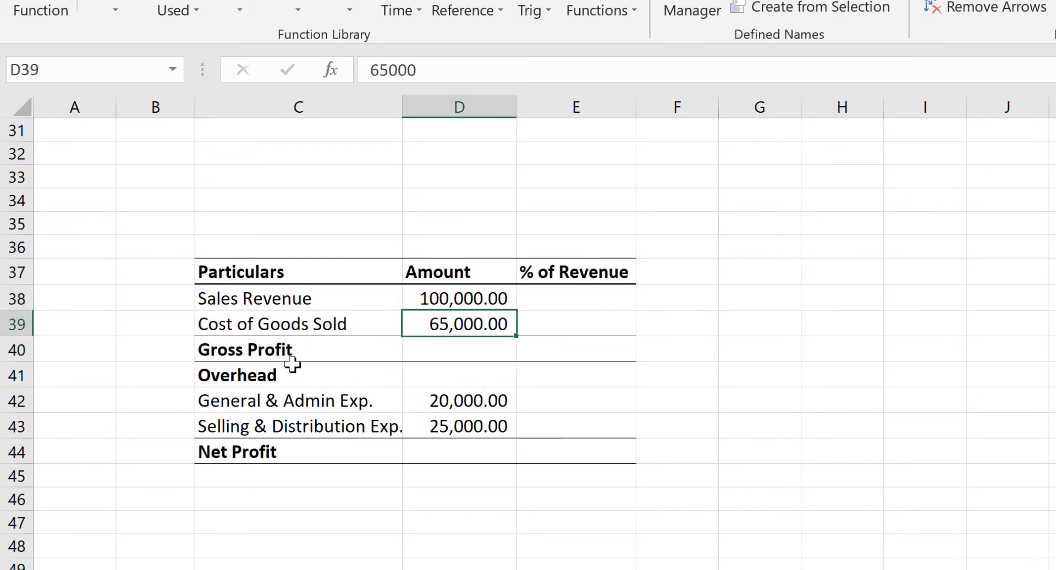
pyautogui.click(452, 350)
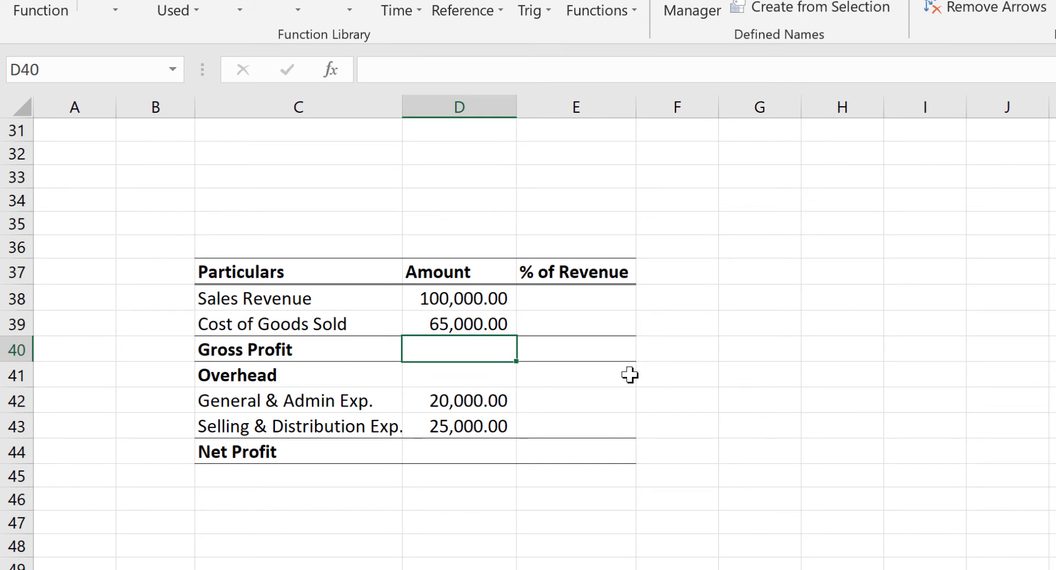
pyautogui.write('=')
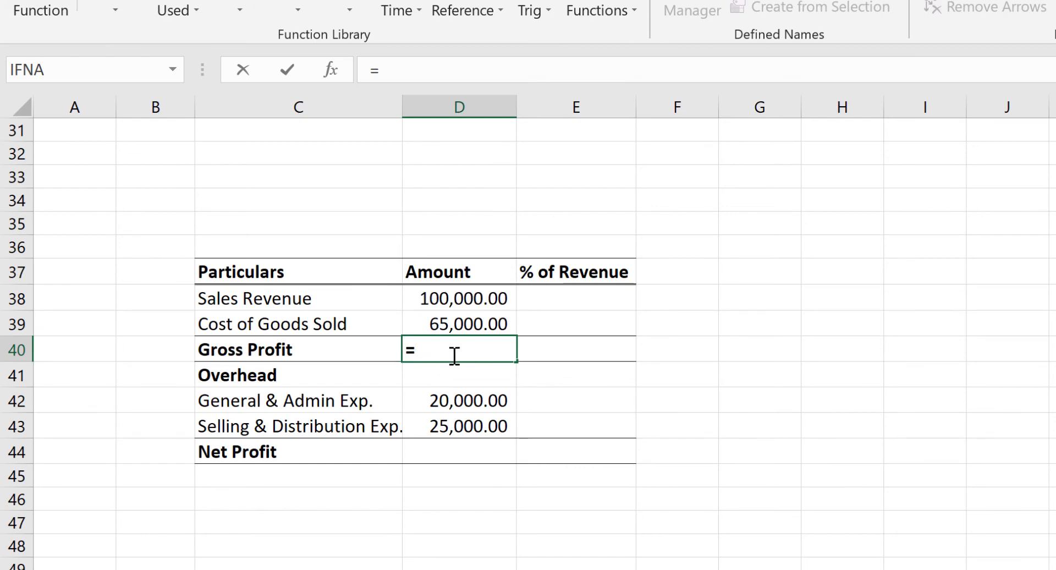
pyautogui.click(453, 299)
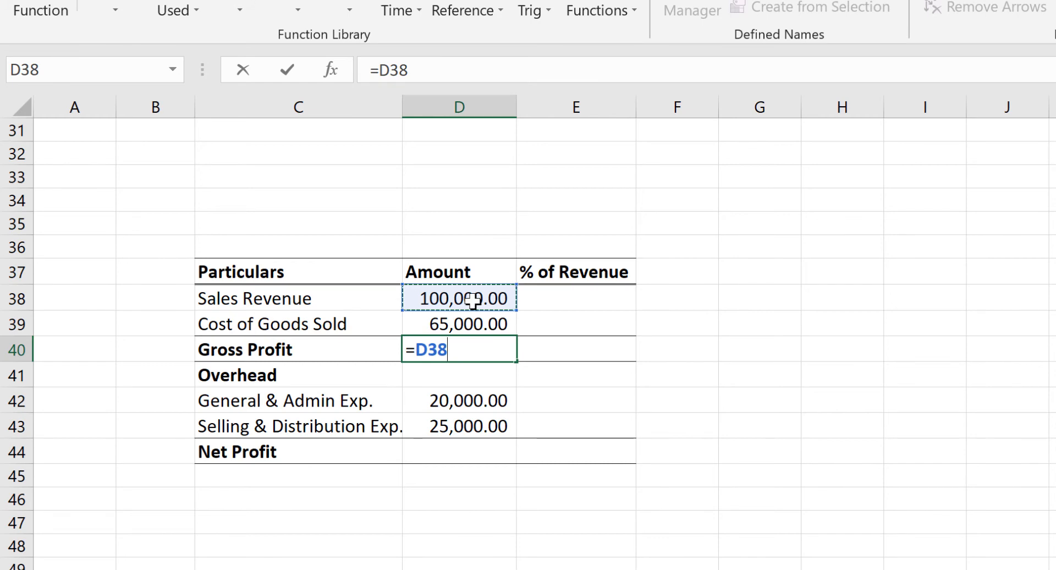
pyautogui.write('-')
pyautogui.click(463, 327)
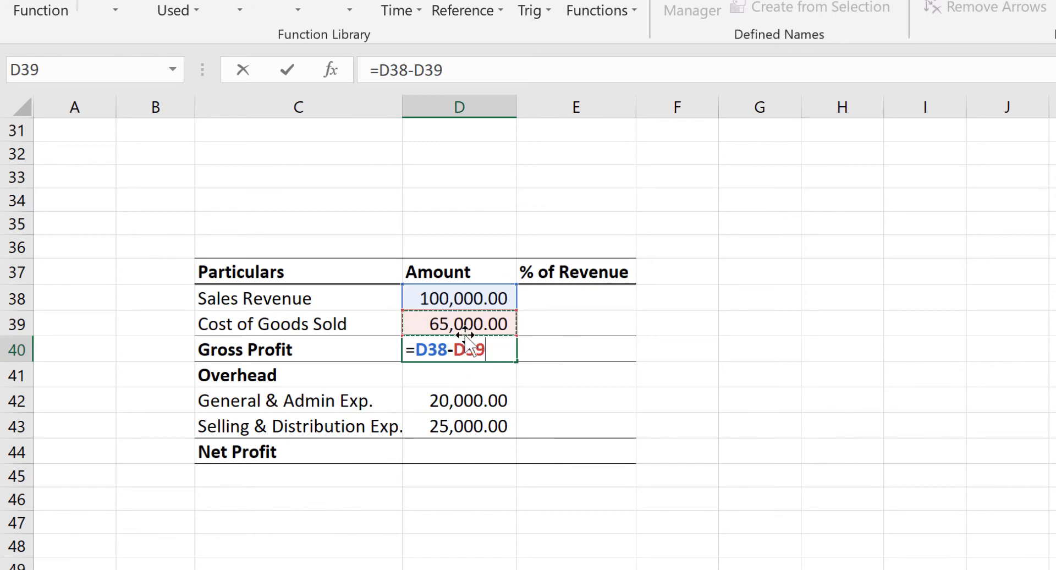
pyautogui.press('Return')
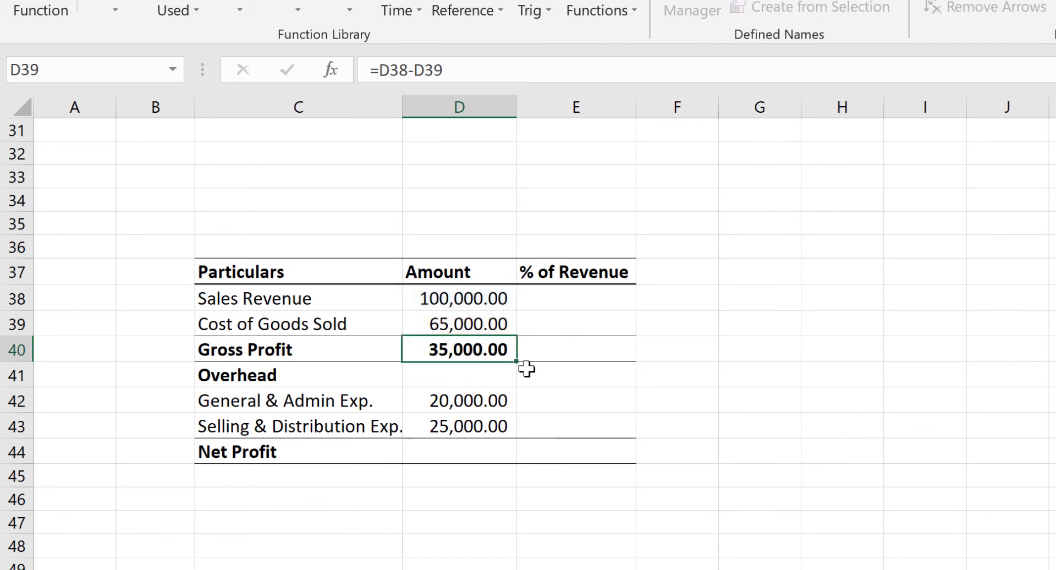
pyautogui.click(471, 345)
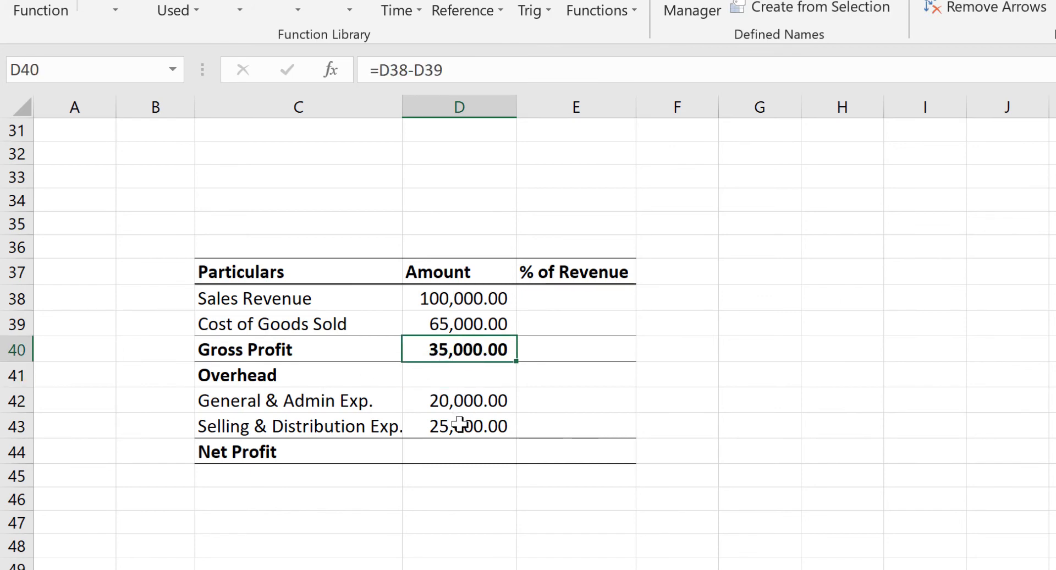
# Step: Calculate Net Profit in D44 by subtracting both overhead expenses from Gross Profit with the formula =D40-D42-D43
pyautogui.click(467, 401)
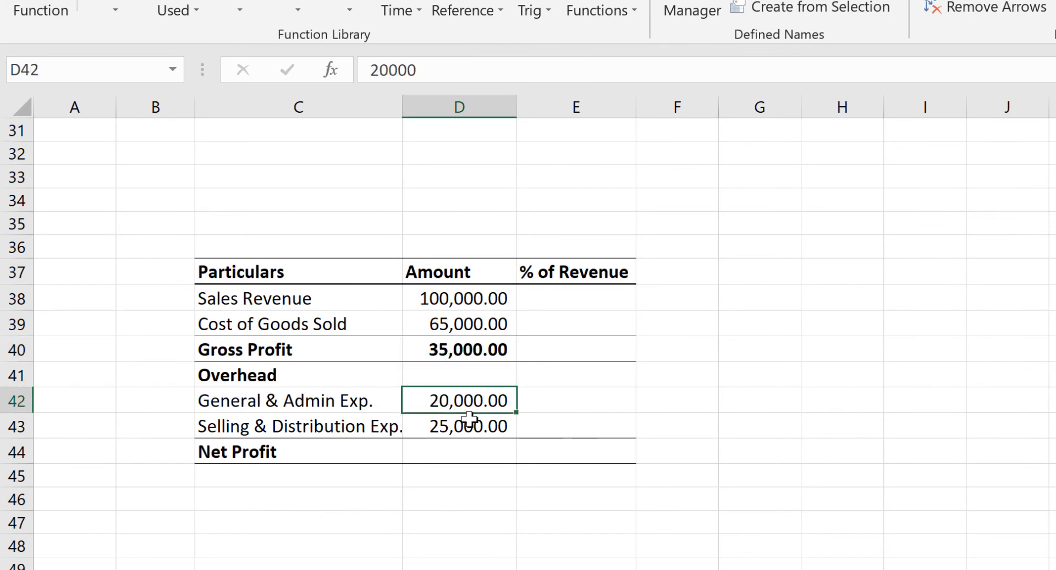
pyautogui.keyDown('shift'); pyautogui.click(472, 424); pyautogui.keyUp('shift')
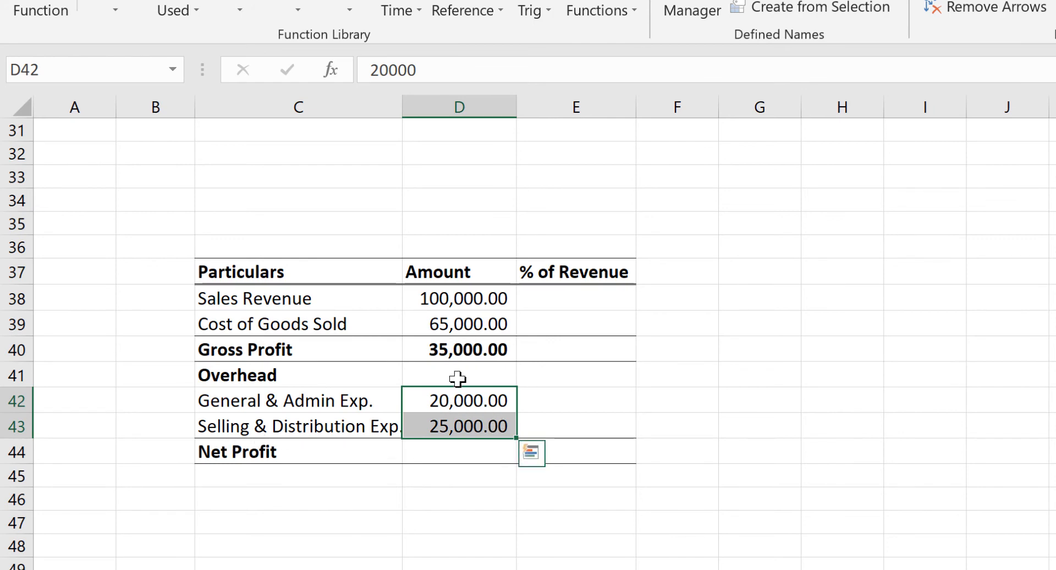
pyautogui.click(477, 354)
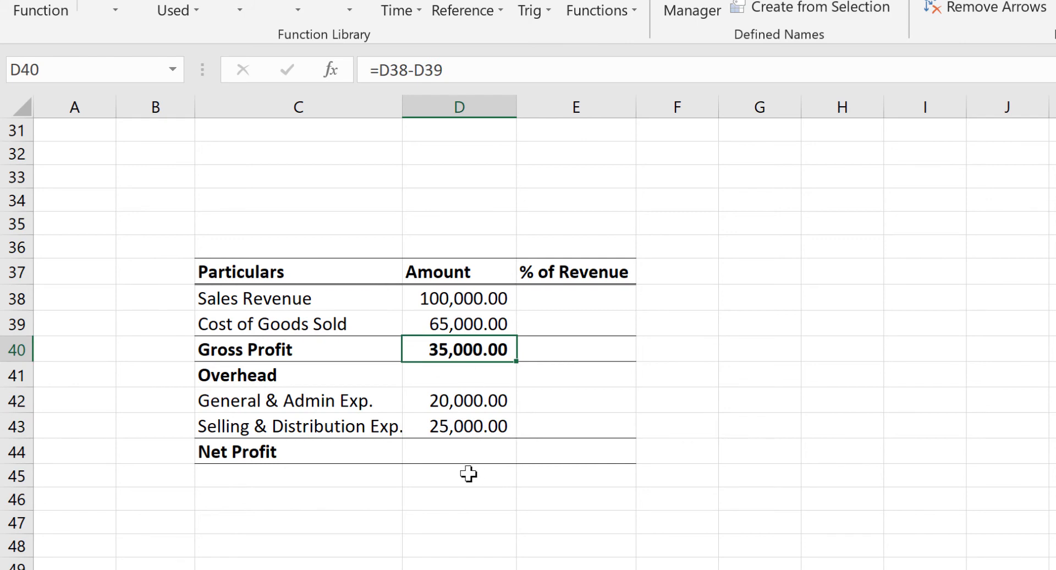
pyautogui.click(448, 452)
pyautogui.write('=')
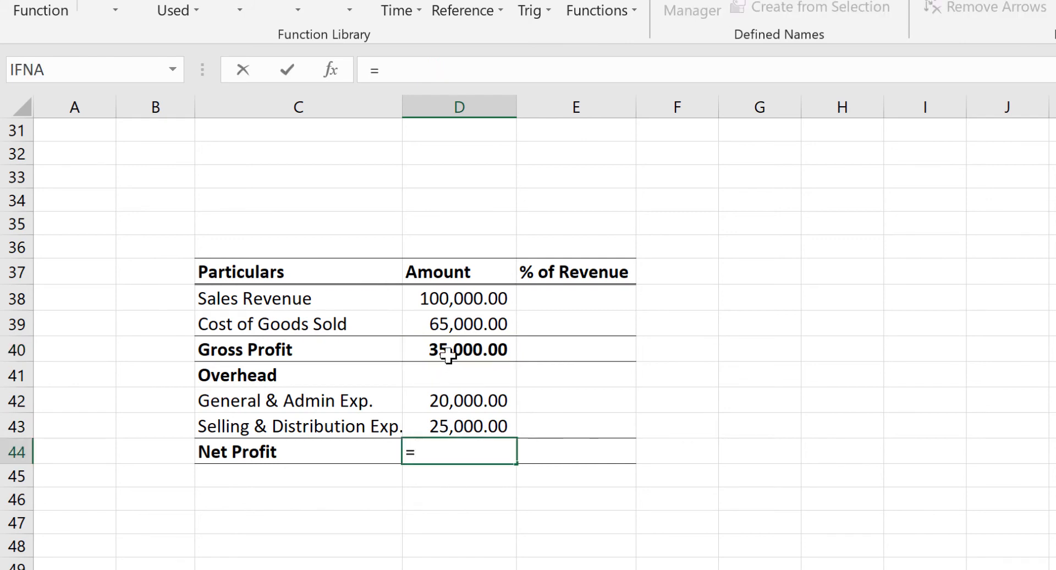
pyautogui.click(447, 352)
pyautogui.write('-')
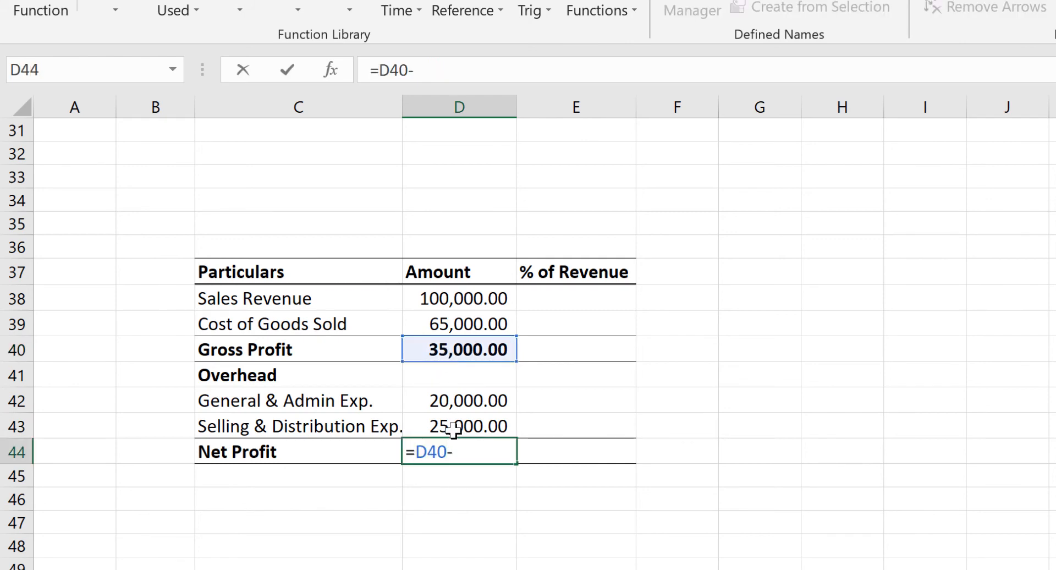
pyautogui.click(461, 398)
pyautogui.write('-')
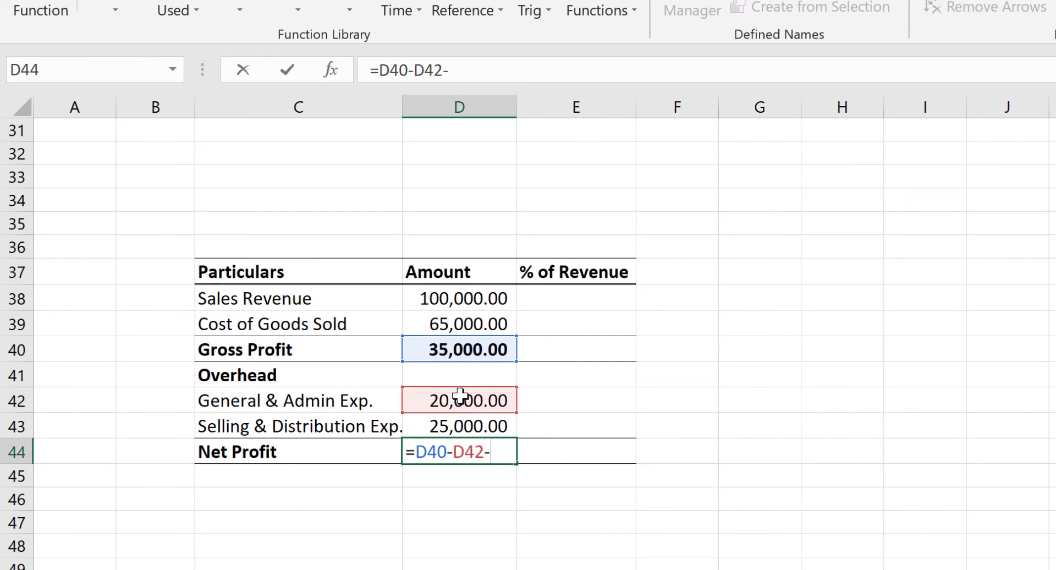
pyautogui.click(481, 423)
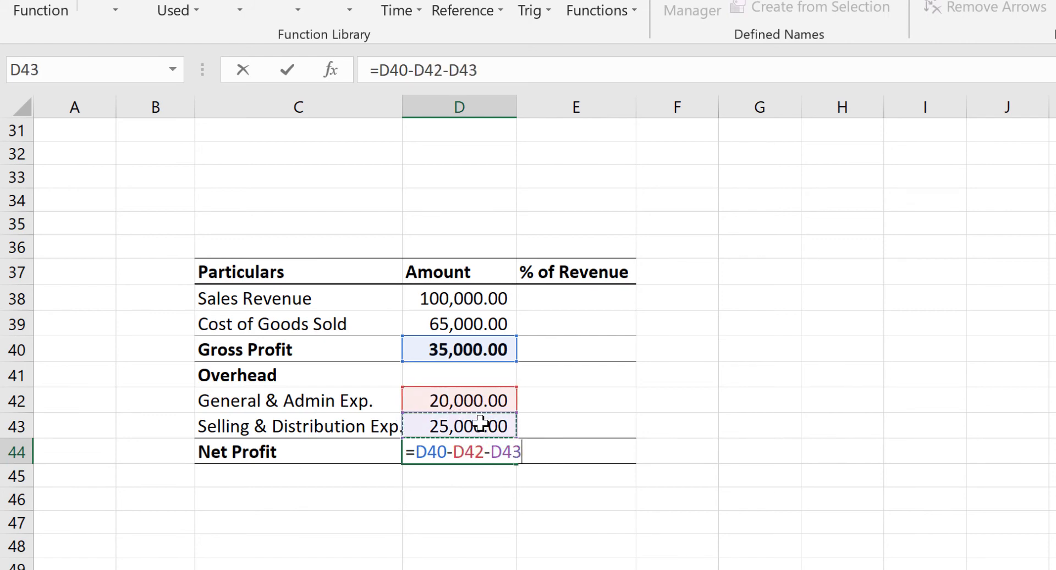
pyautogui.press('Return')
# Step: Replace the Net Profit formula in D44 with =D40-SUM(D42:D43), subtracting the summed overhead expenses from Gross Profit
pyautogui.click(460, 449)
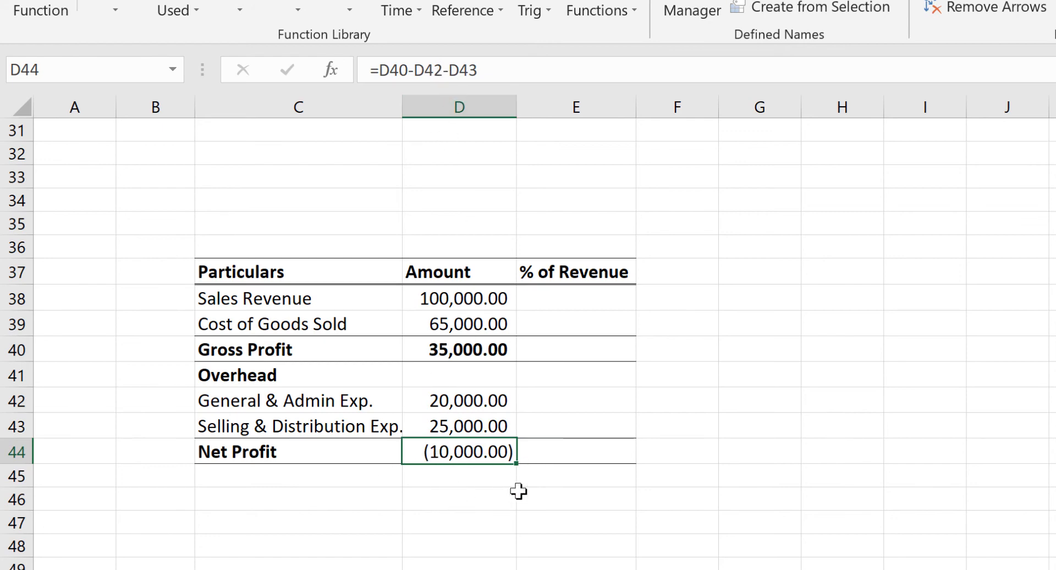
pyautogui.press('F2')
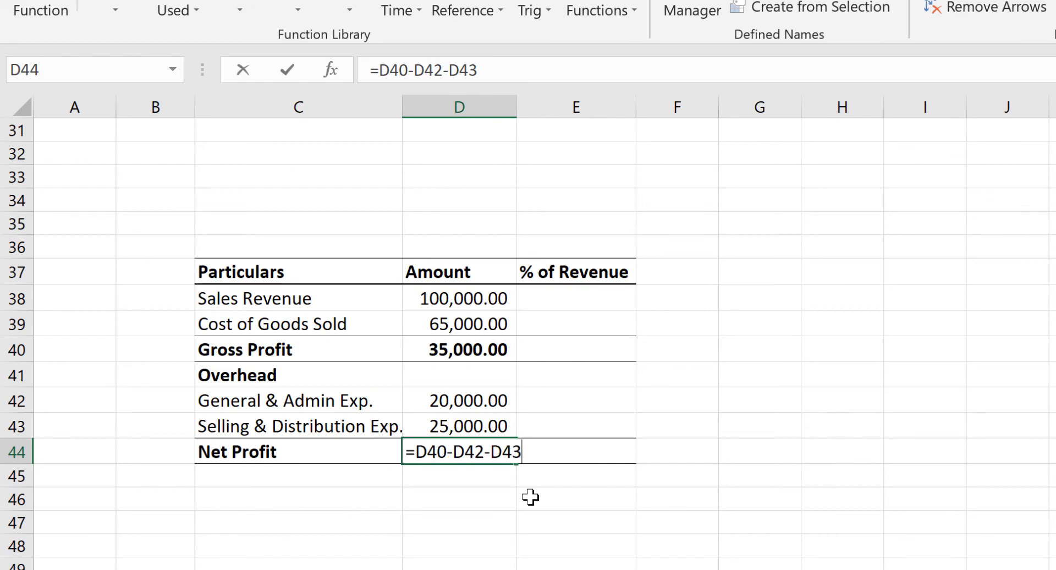
pyautogui.press('Escape')
pyautogui.write('=')
pyautogui.click(459, 353)
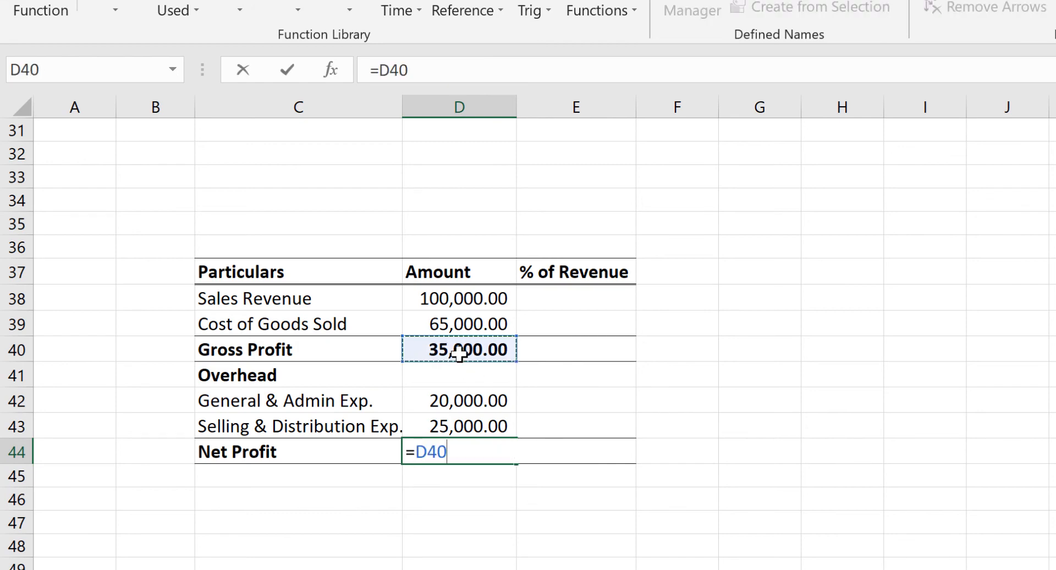
pyautogui.write('-sum')
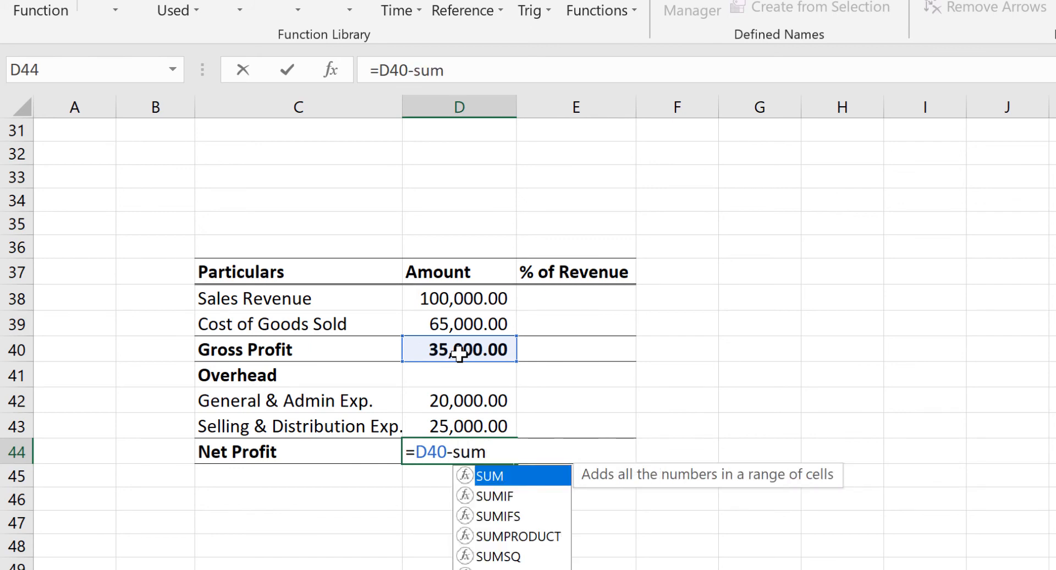
pyautogui.write('(')
pyautogui.moveTo(478, 399); pyautogui.dragTo(481, 421)
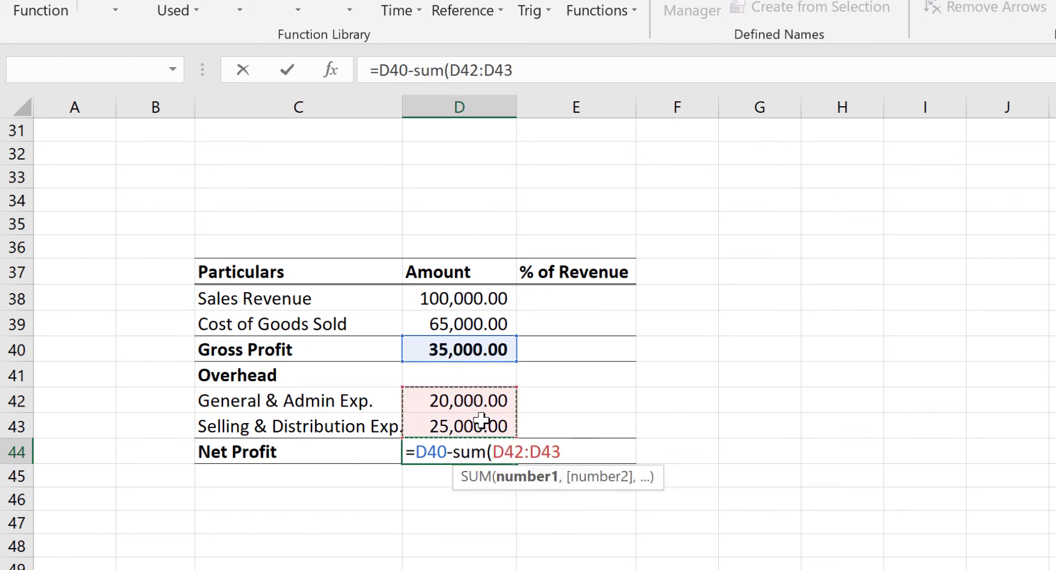
pyautogui.write(')')
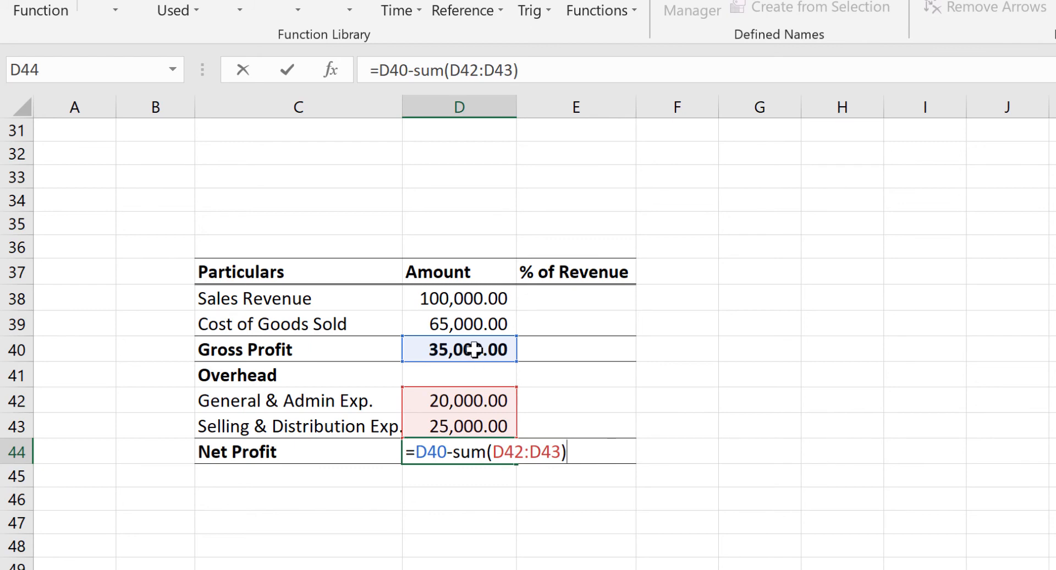
pyautogui.hotkey('ctrl', 'Return')
pyautogui.click(471, 472)
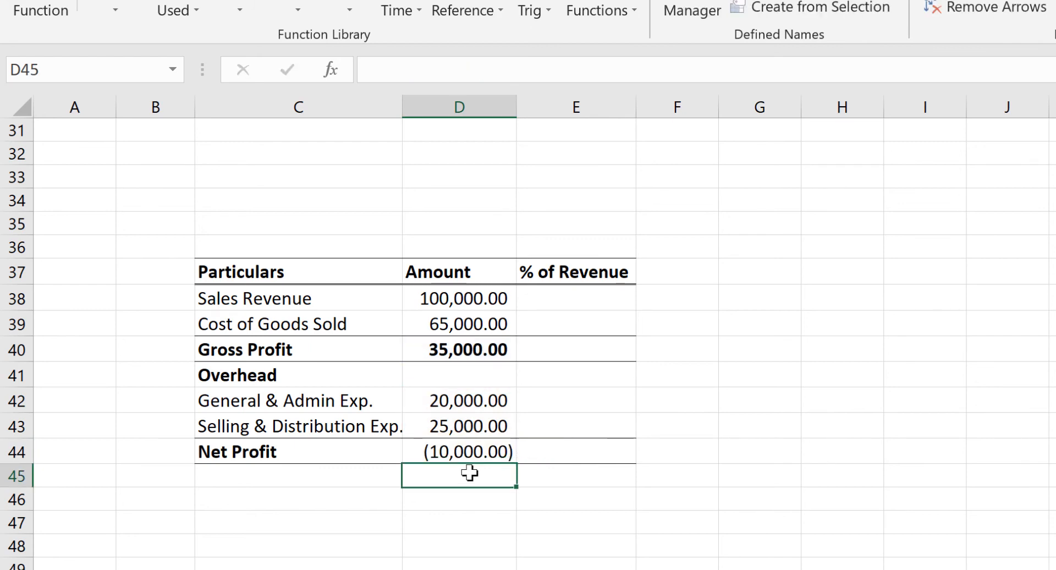
pyautogui.click(471, 445)
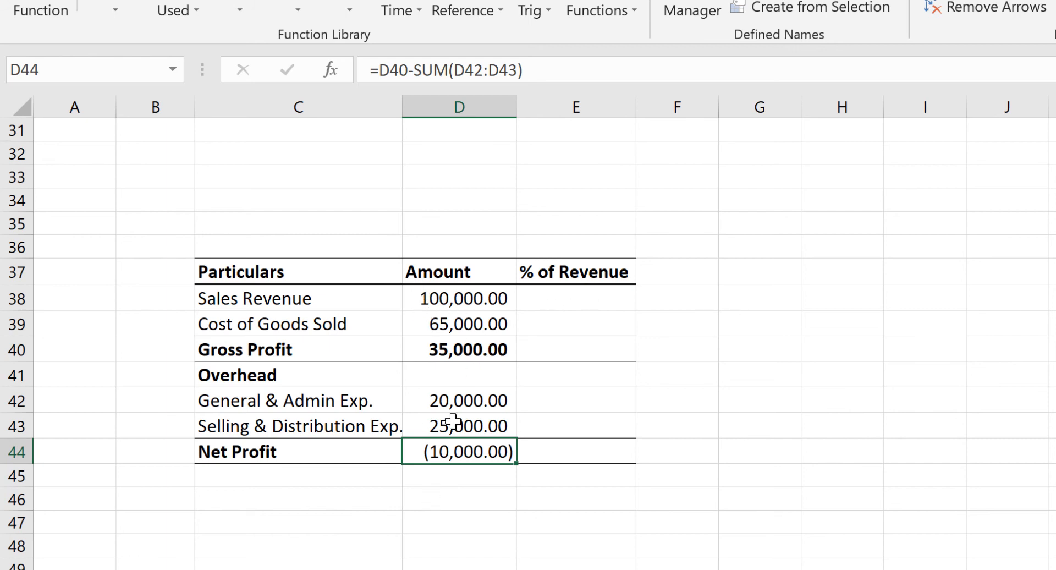
# Step: Calculate Sales Revenue's % of Revenue in E38 with the formula =D38/$D$38, locking the divisor as an absolute reference
pyautogui.click(550, 302)
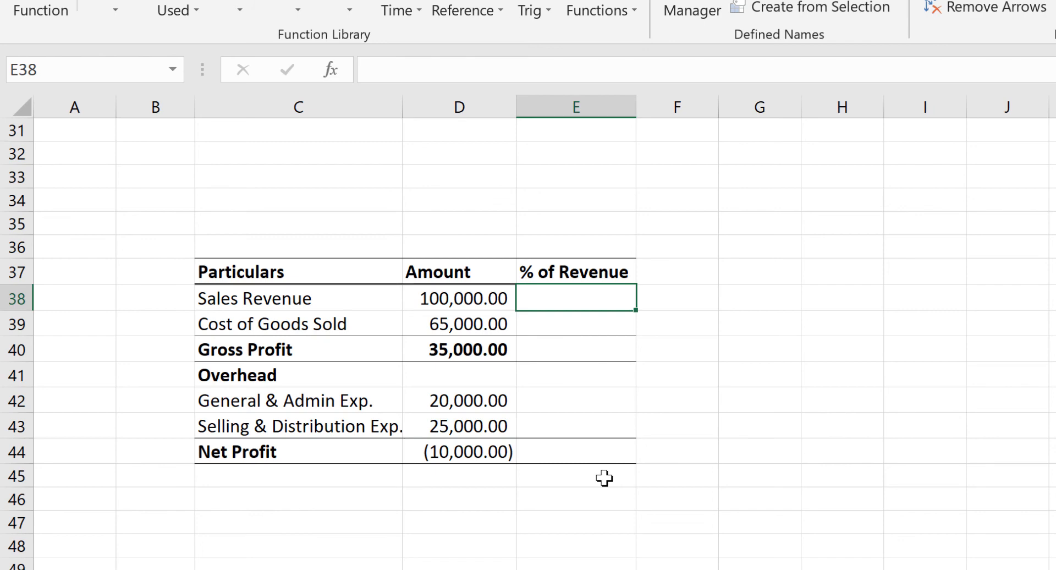
pyautogui.write('=')
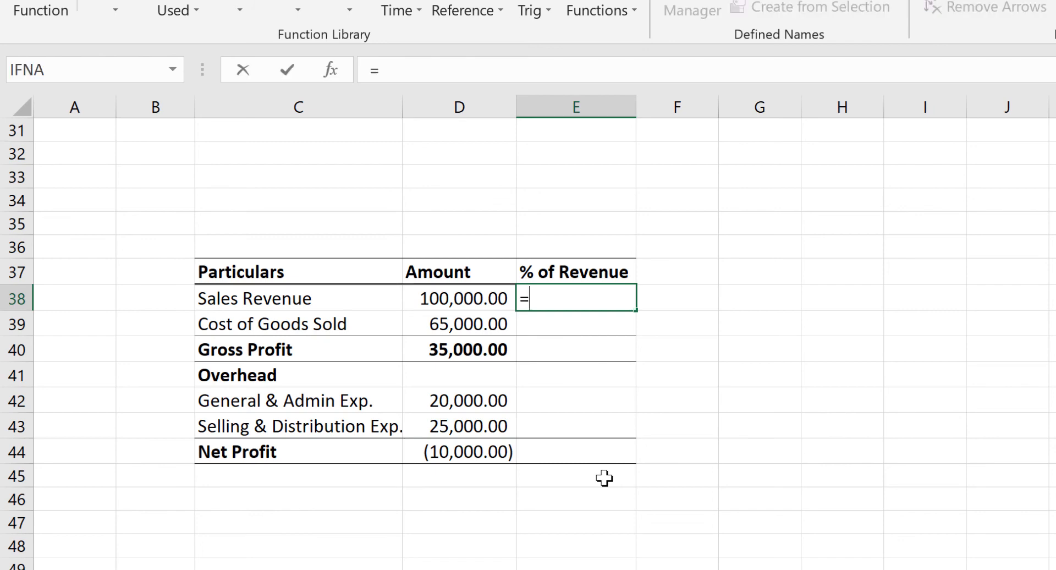
pyautogui.click(449, 302)
pyautogui.write('/')
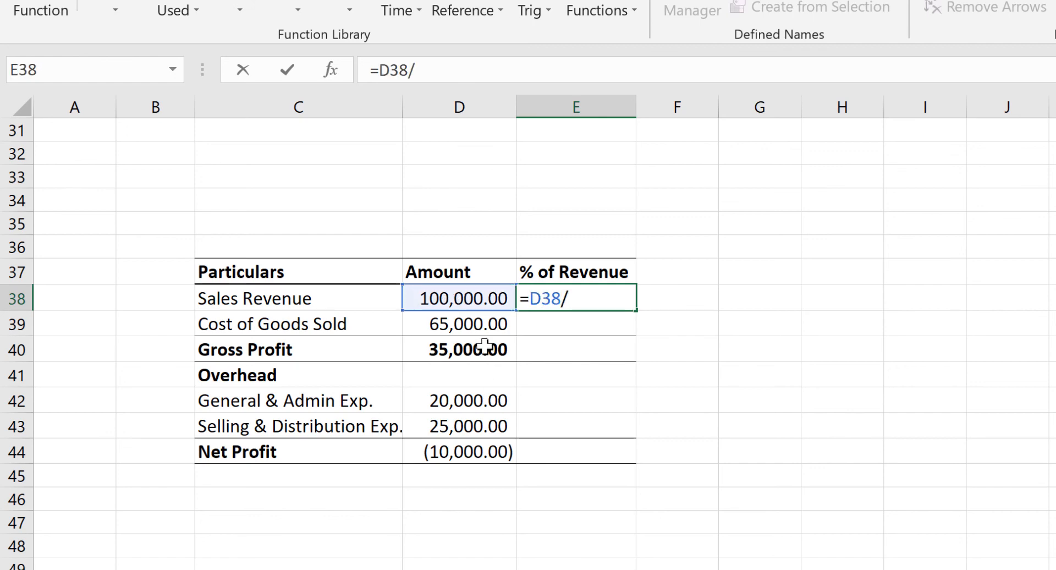
pyautogui.click(473, 296)
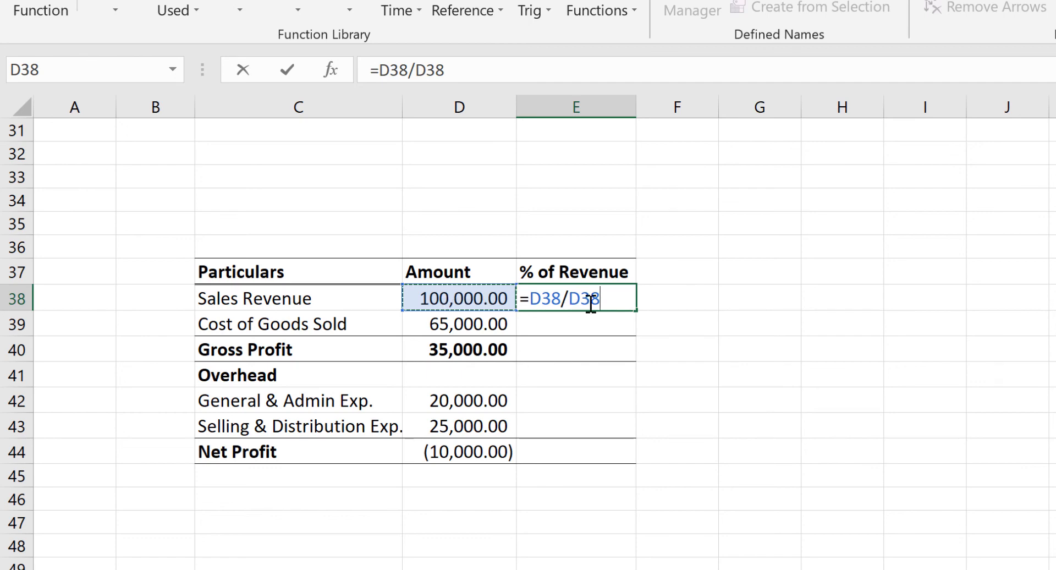
pyautogui.moveTo(600, 301); pyautogui.dragTo(569, 301)
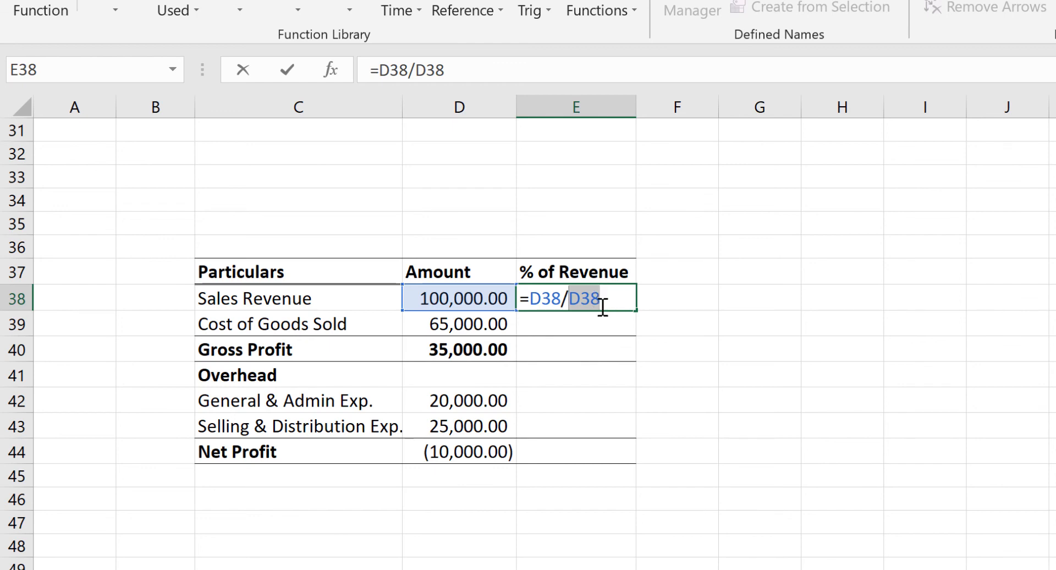
pyautogui.press('F4')
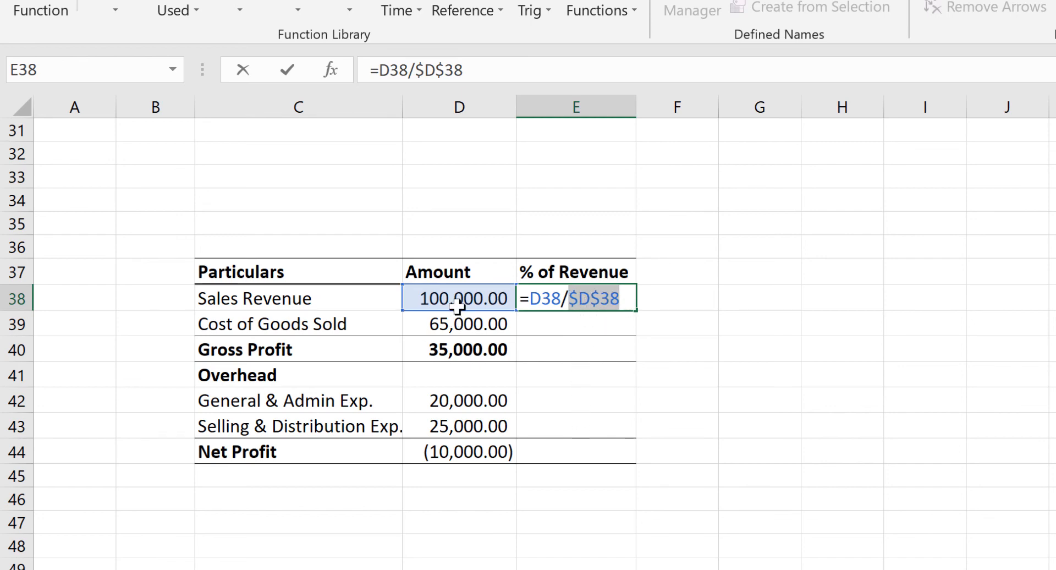
pyautogui.press('Return')
# Step: Format the % of Revenue result in E38 as a percentage
pyautogui.click(594, 293)
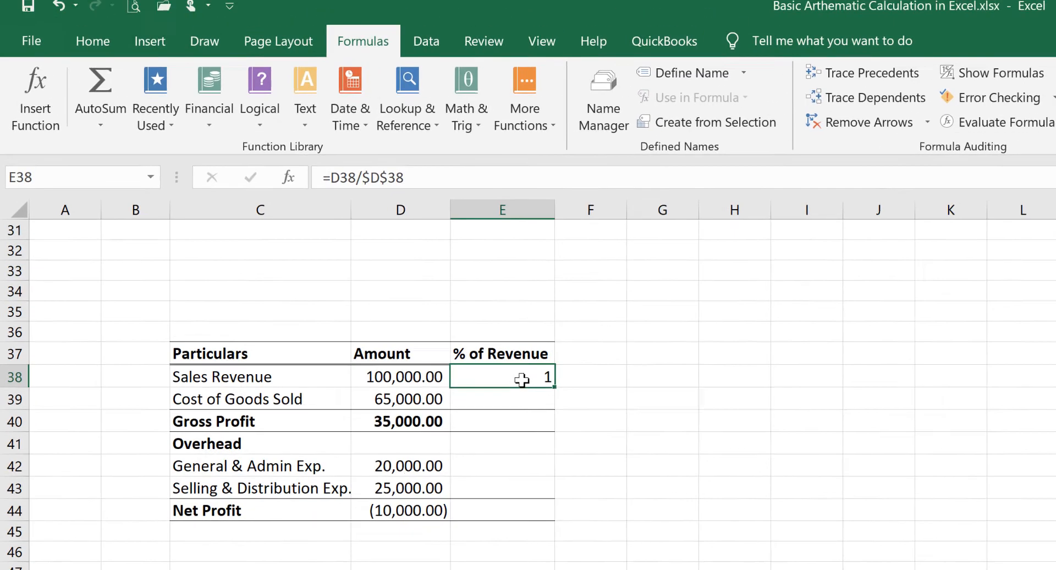
pyautogui.click(83, 49)
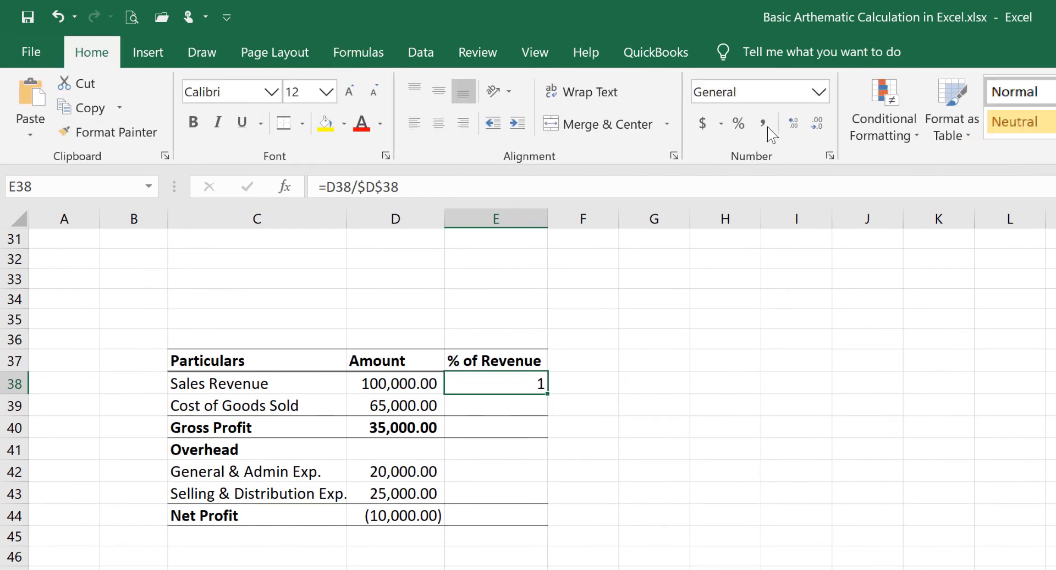
pyautogui.click(737, 124)
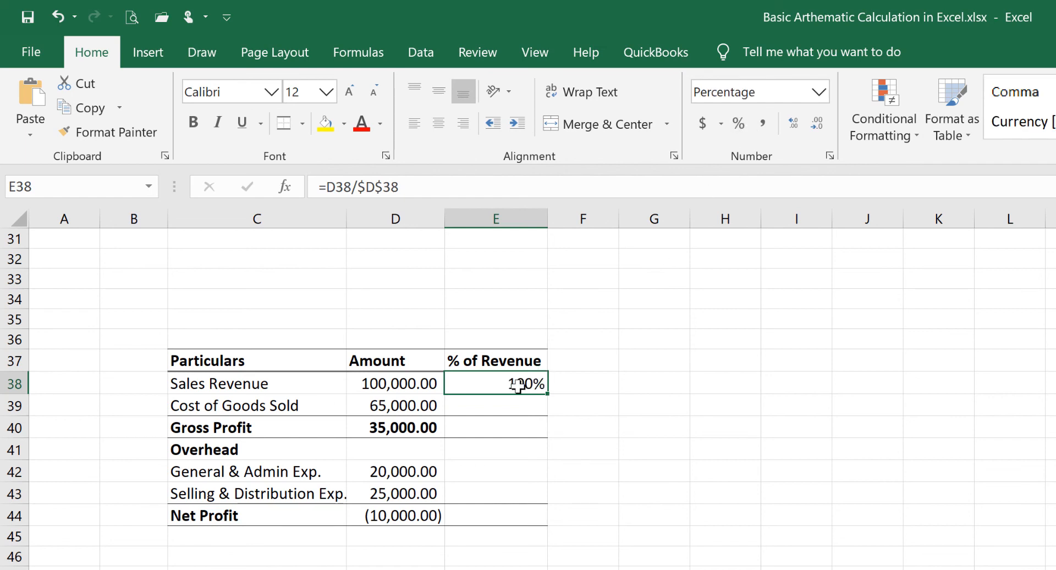
pyautogui.click(391, 385)
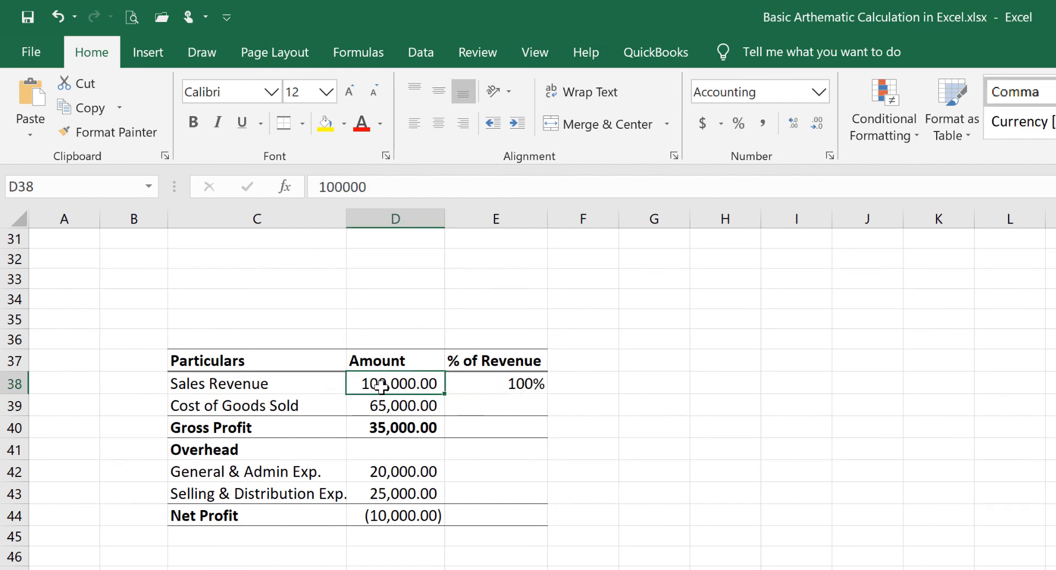
# Step: Copy the percentage formula from E38 to E39 for Cost of Goods Sold and check its cell references
pyautogui.click(498, 383)
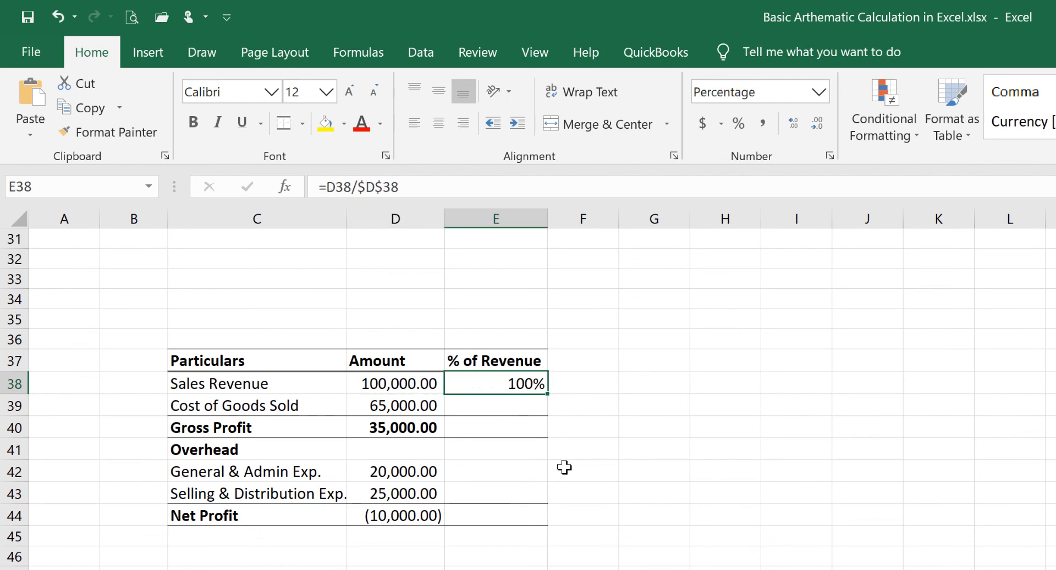
pyautogui.hotkey('ctrl', 'c')
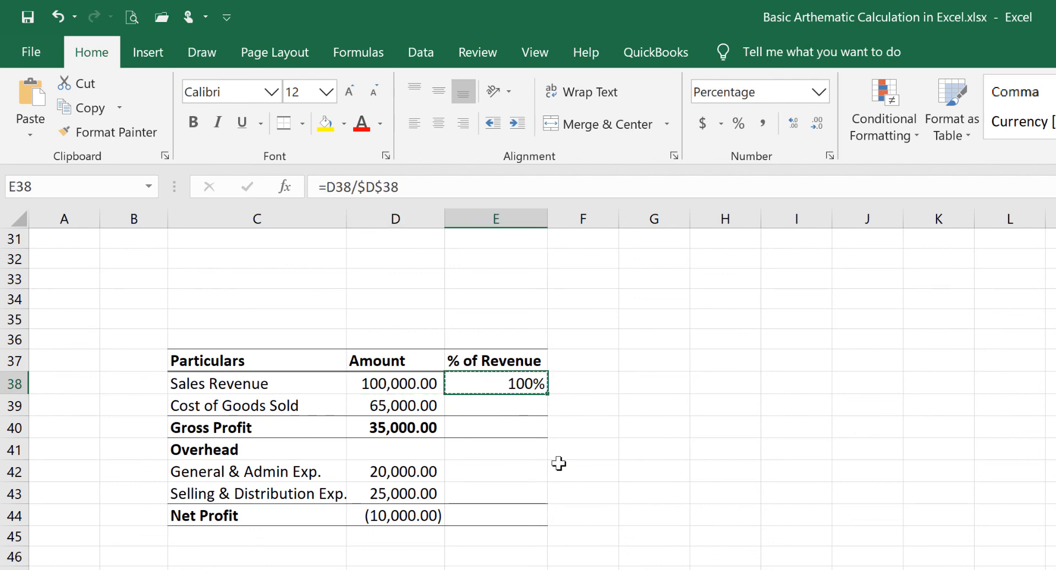
pyautogui.click(489, 407)
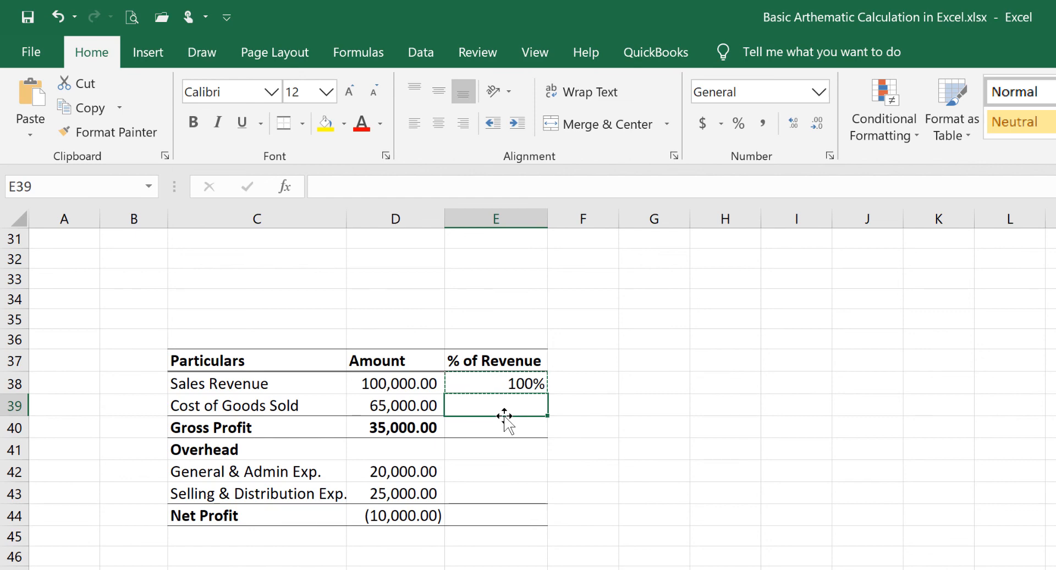
pyautogui.hotkey('ctrl', 'v')
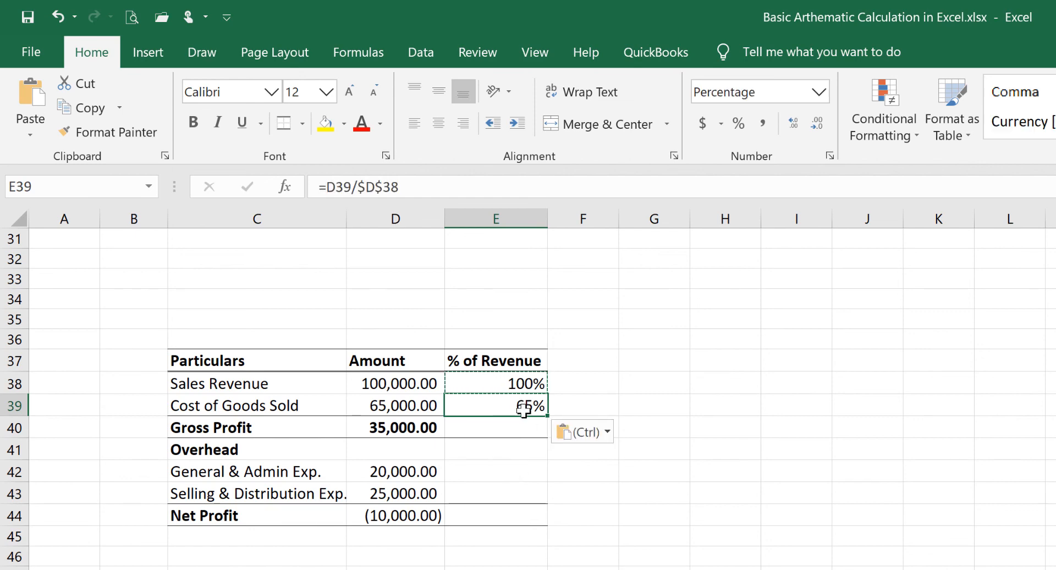
pyautogui.press('Escape')
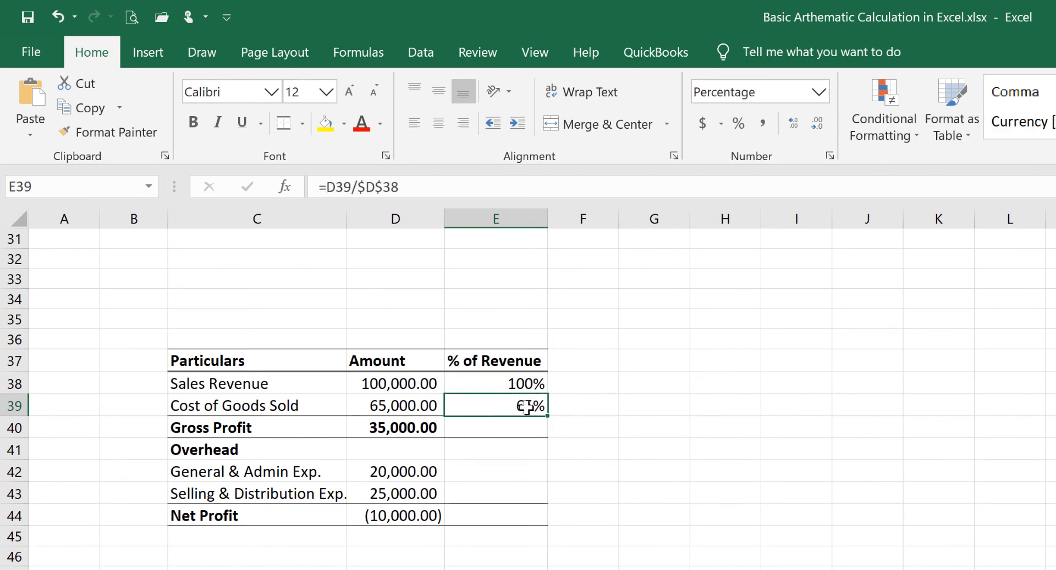
pyautogui.press('F2')
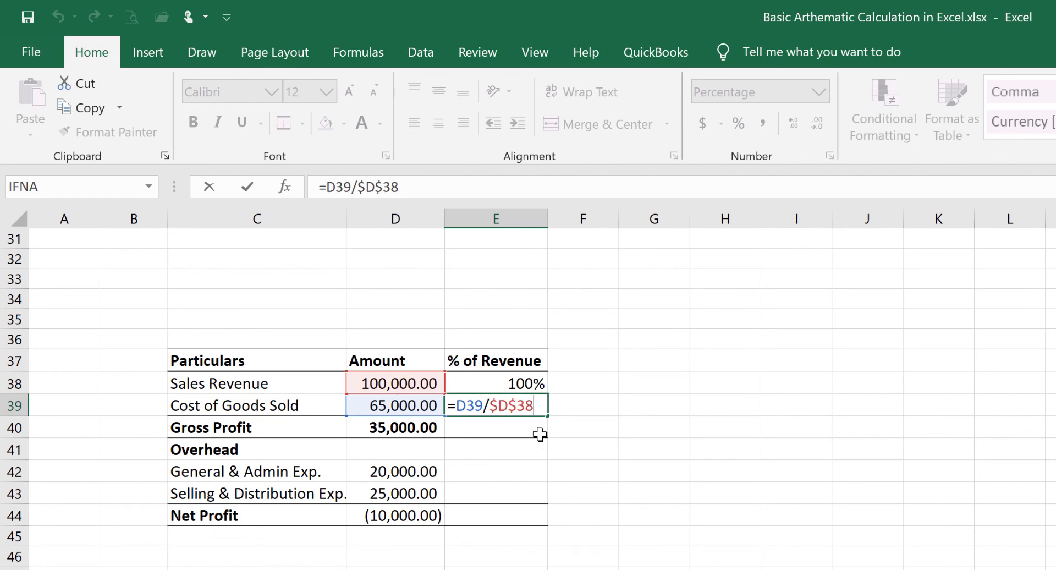
pyautogui.hotkey('ctrl', 'Return')
# Step: Copy the percentage formula from E39 to Gross Profit in E40 and to the overhead expenses and Net Profit in E42:E44
pyautogui.click(510, 428)
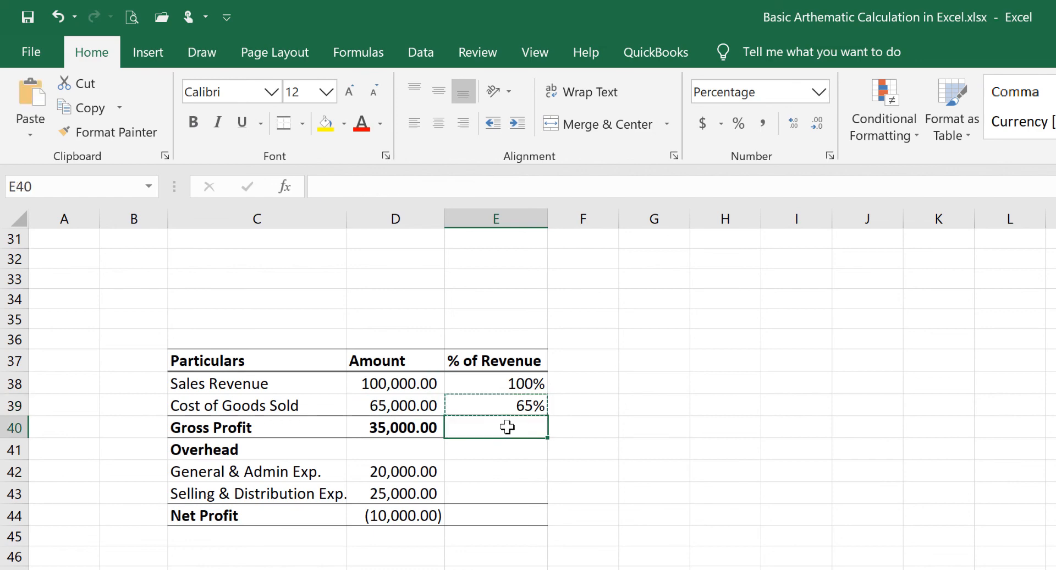
pyautogui.hotkey('ctrl', 'v')
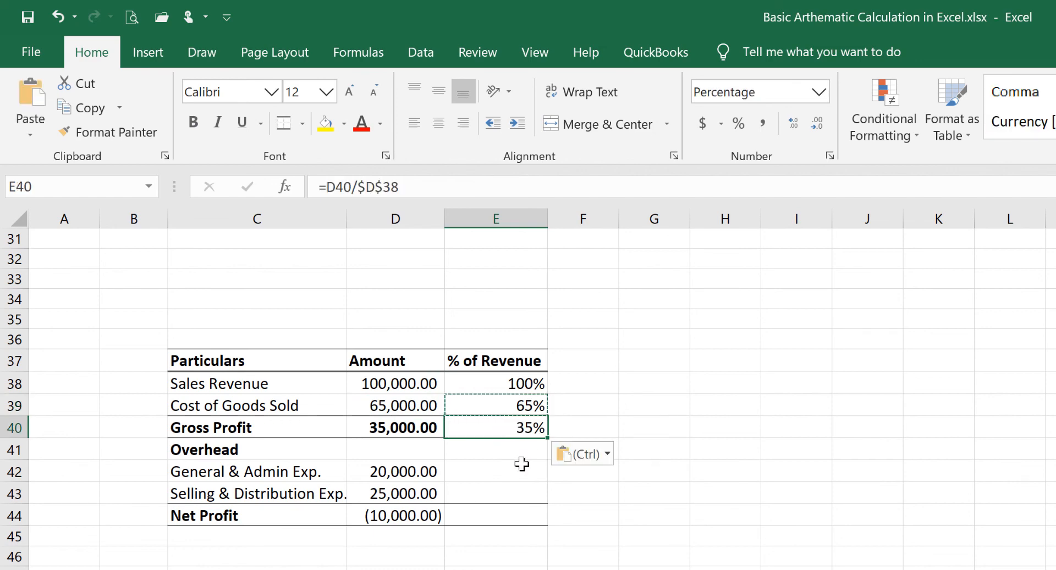
pyautogui.click(494, 475)
pyautogui.moveTo(493, 475); pyautogui.dragTo(496, 516)
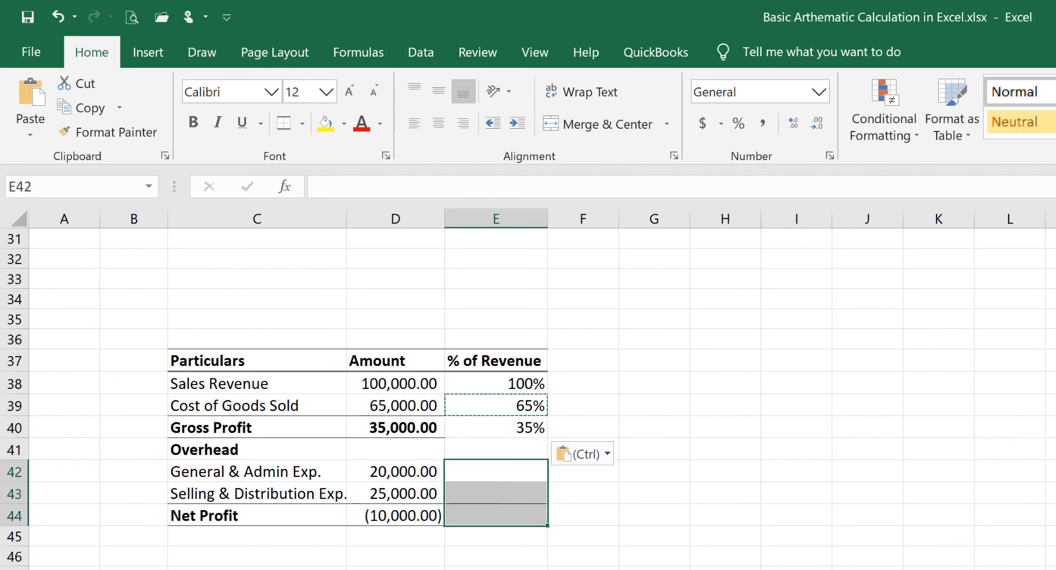
pyautogui.hotkey('ctrl', 'v')
# Step: Review the % of Revenue formulas in E42, E43 and E44, and return to the Mathematical Operators list
pyautogui.click(527, 472)
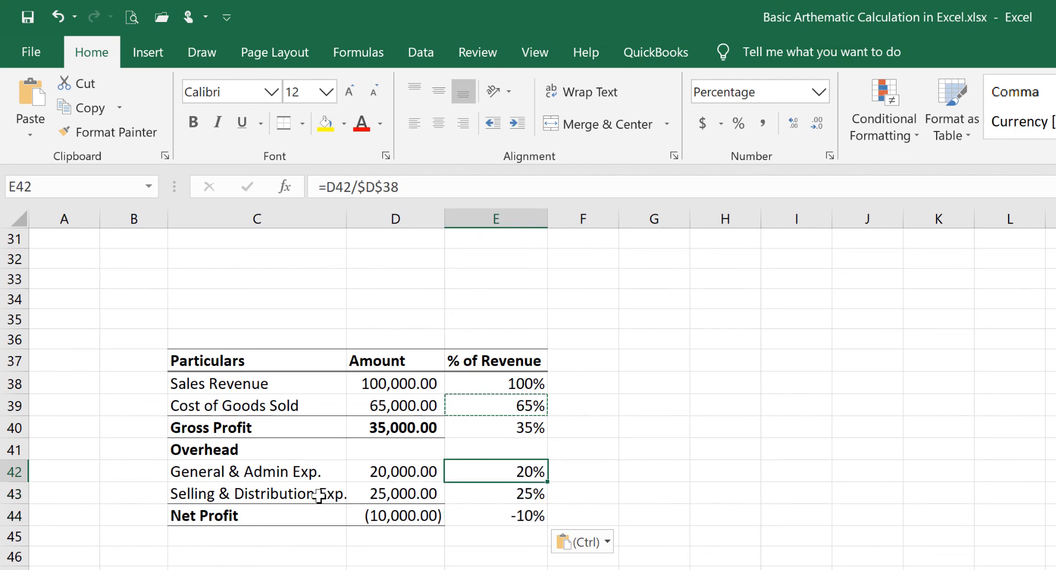
pyautogui.click(512, 495)
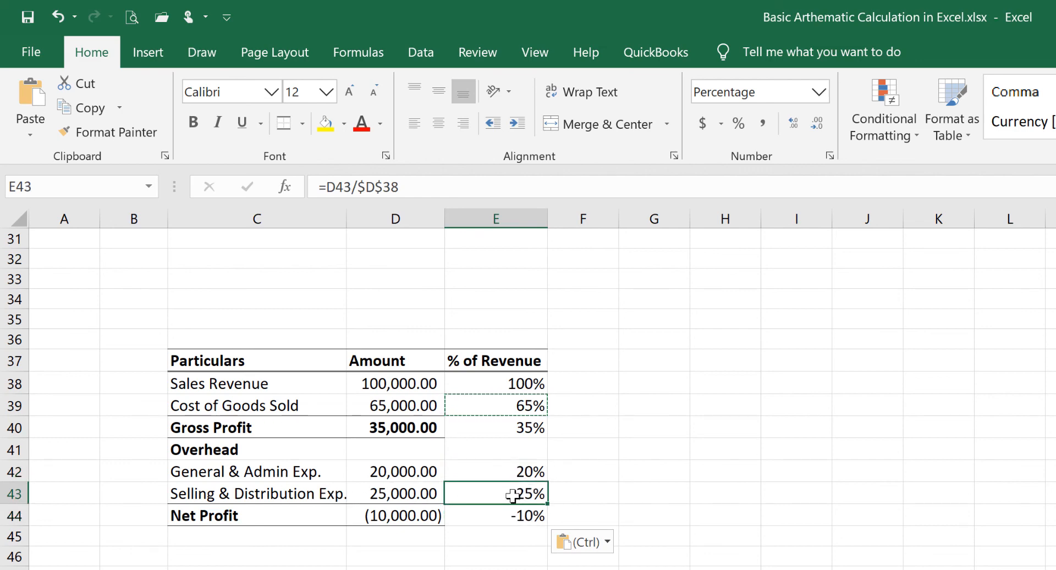
pyautogui.click(257, 518)
pyautogui.click(524, 517)
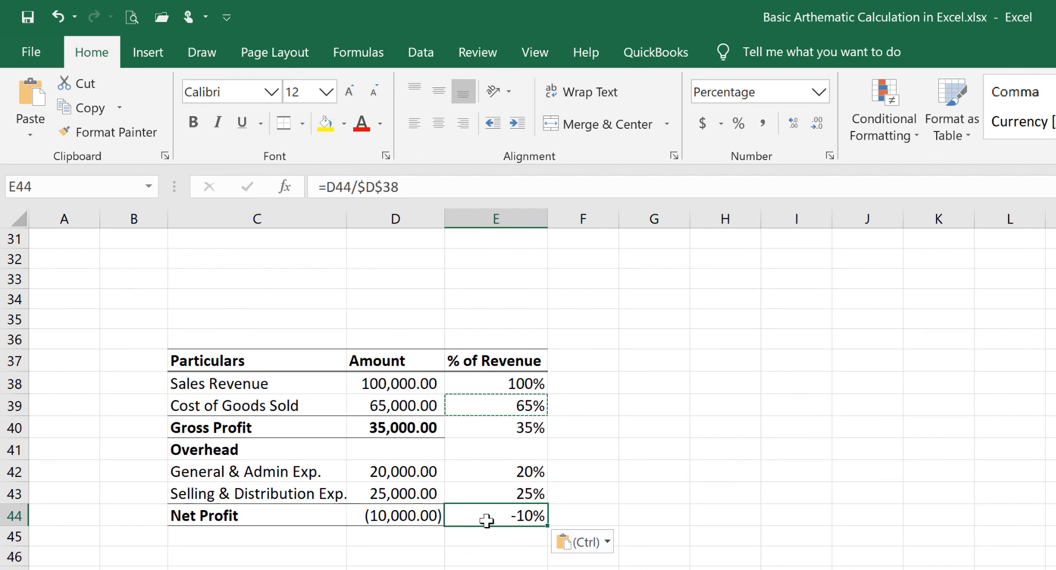
pyautogui.scroll(9, 399, 431)
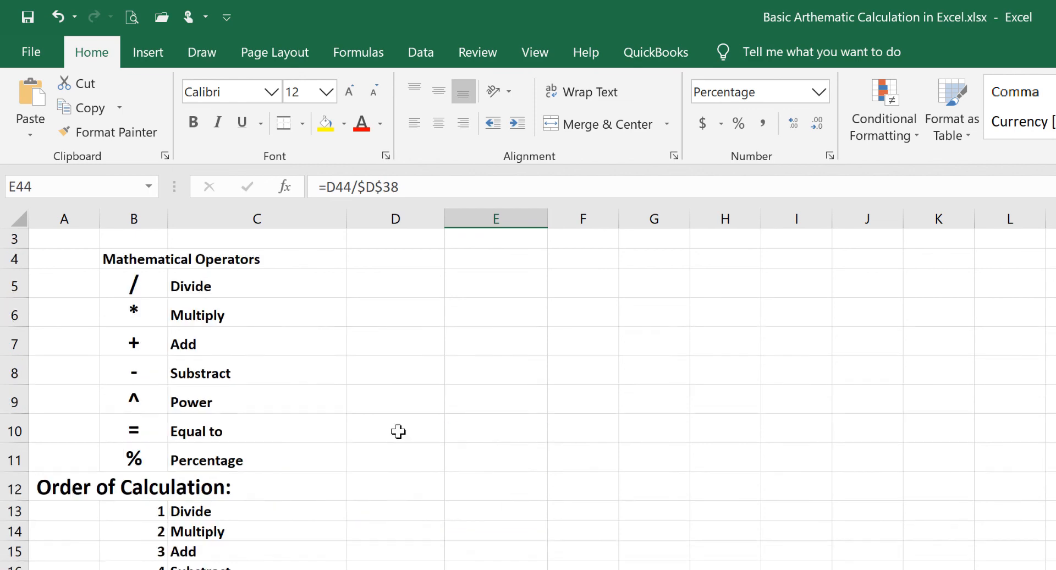